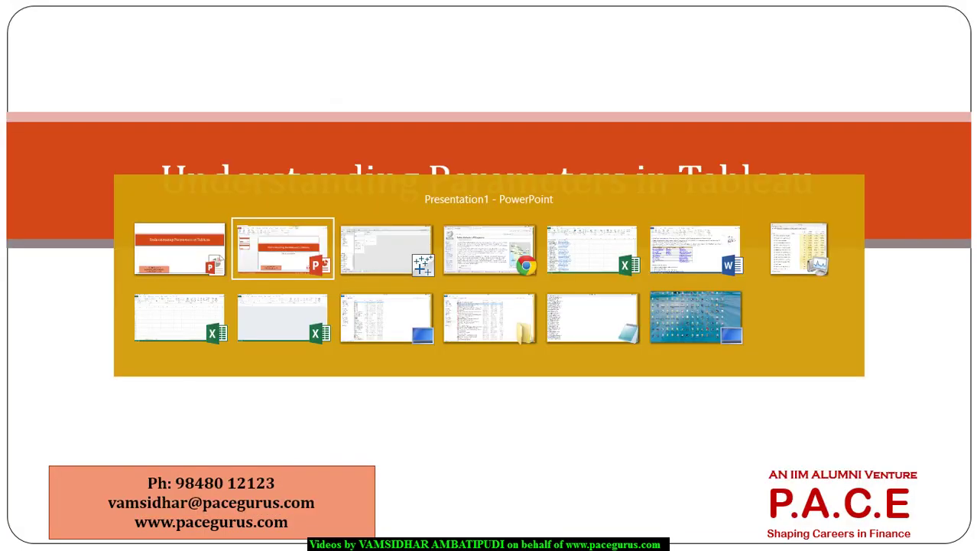
pyautogui.hotkey('alt', 'Tab')
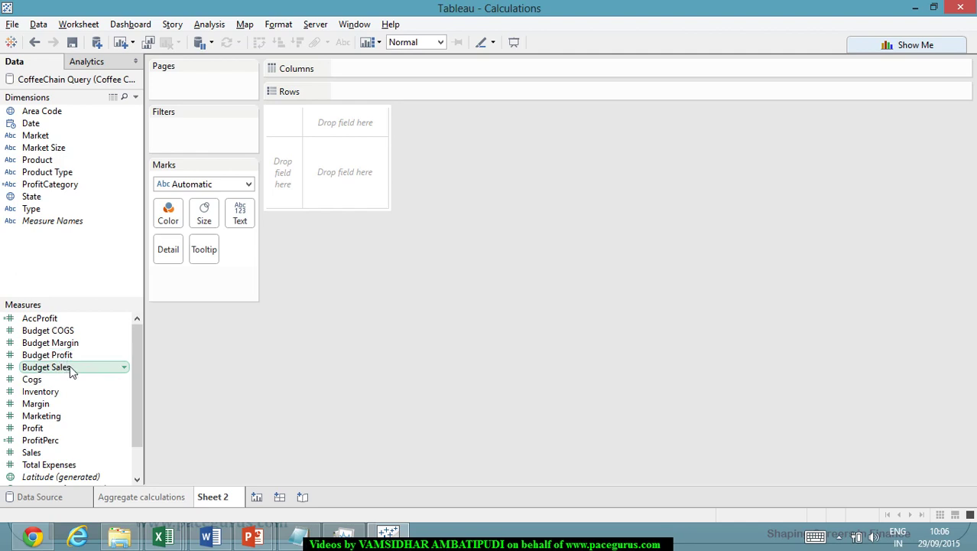
# - Switch to Tableau and look at the Create options for Product Type, ProfitPerc and the Data pane
pyautogui.rightClick(68, 173)
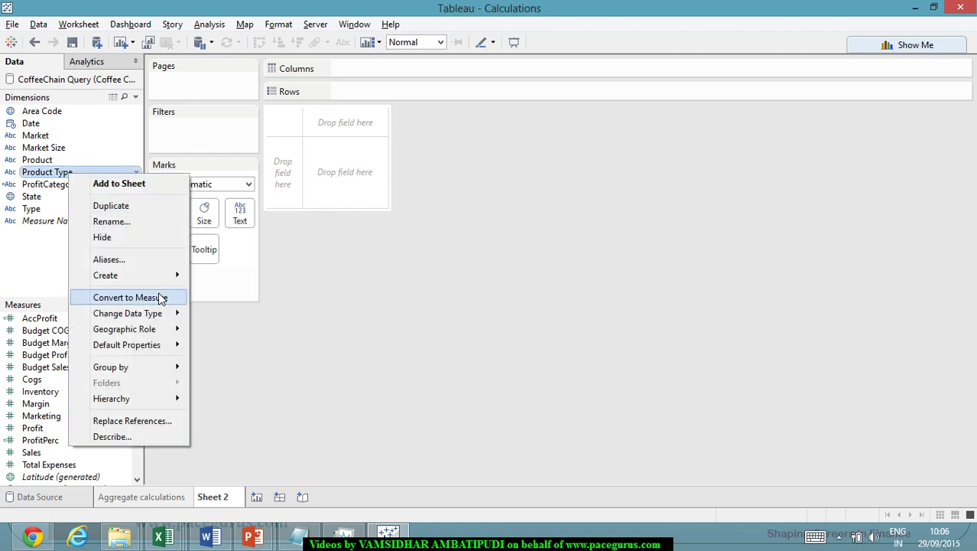
pyautogui.moveTo(157, 277)
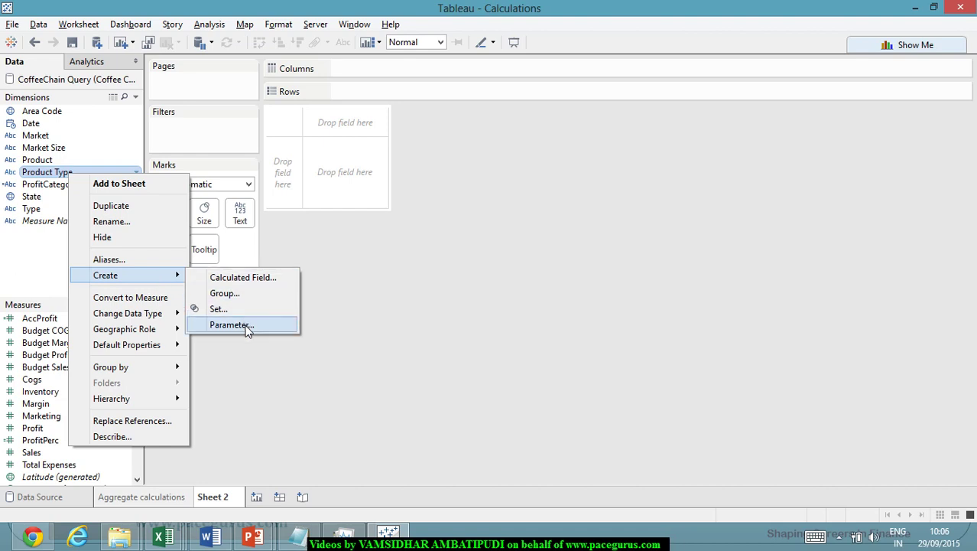
pyautogui.click(328, 354)
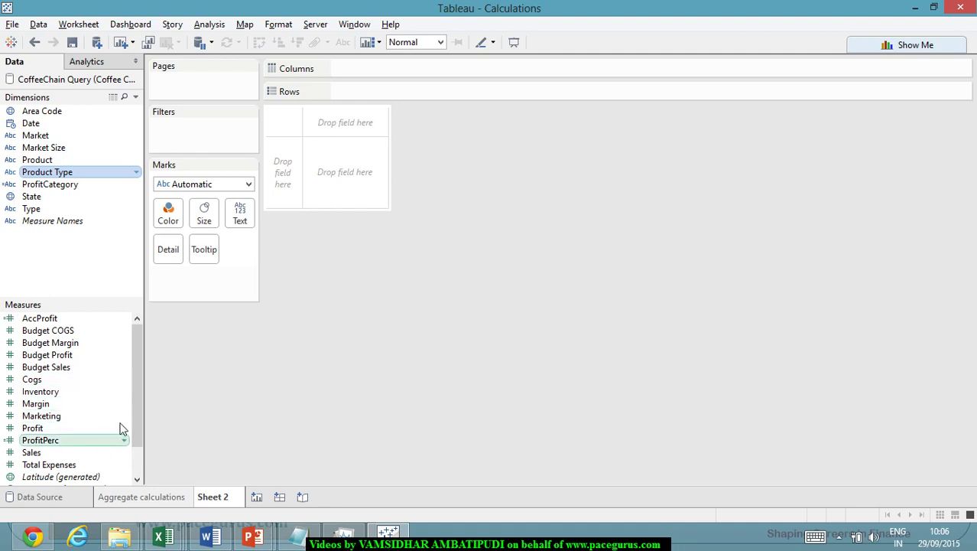
pyautogui.rightClick(108, 449)
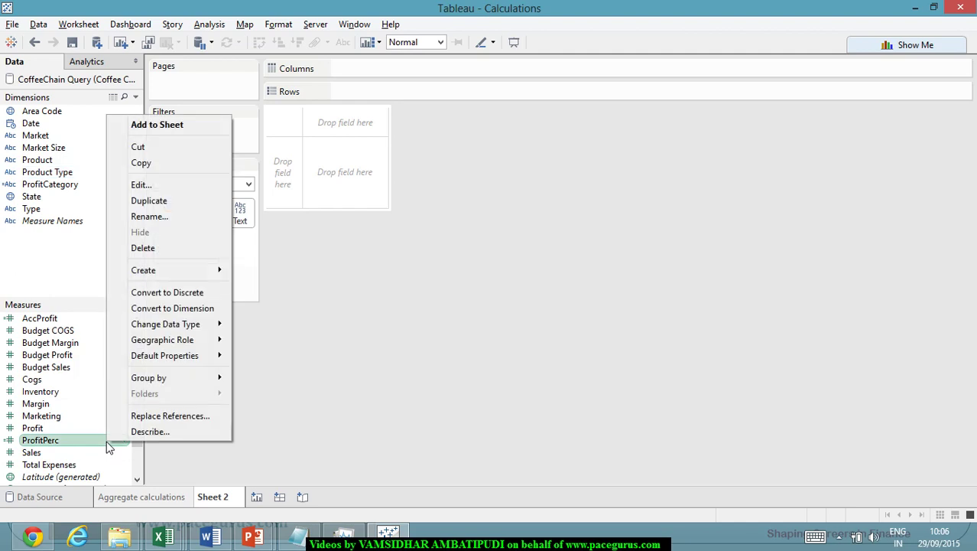
pyautogui.moveTo(206, 266)
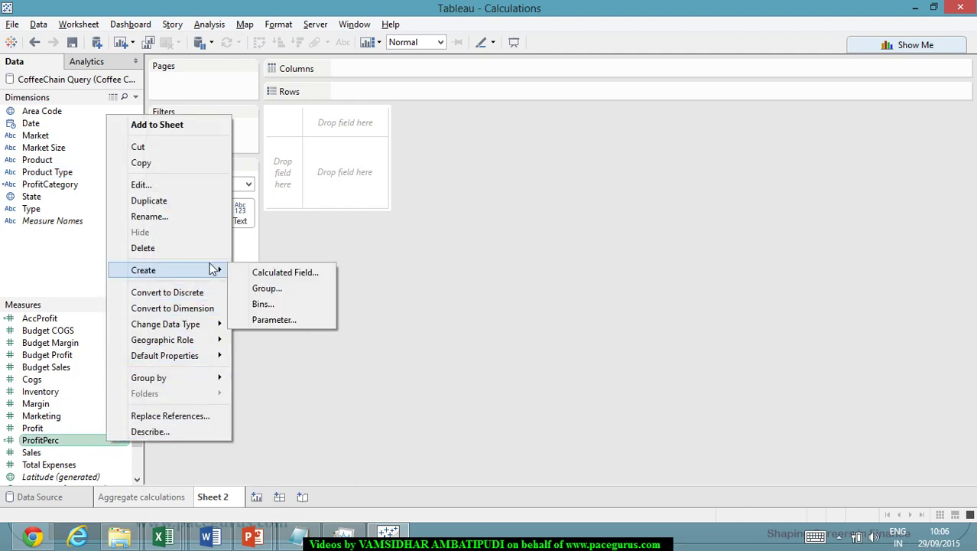
pyautogui.click(22, 297)
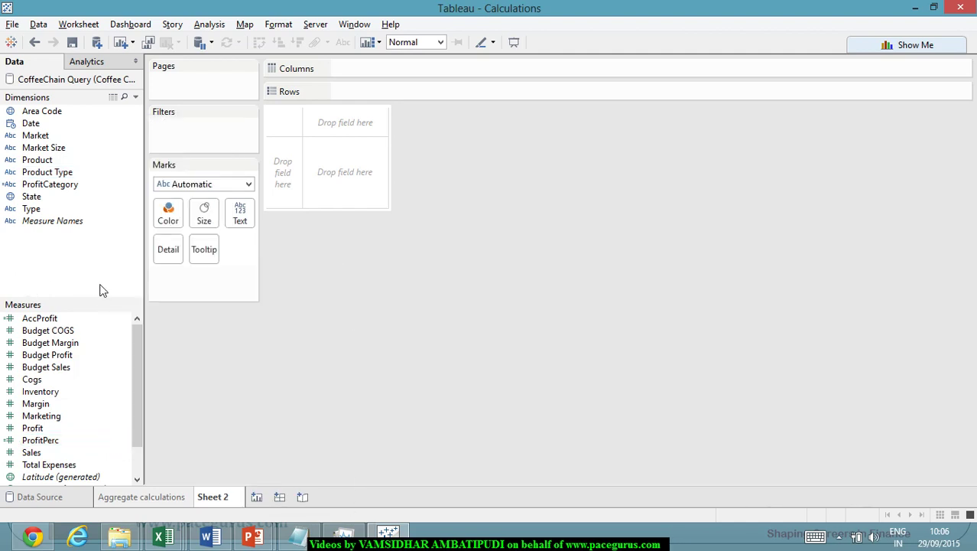
pyautogui.rightClick(79, 251)
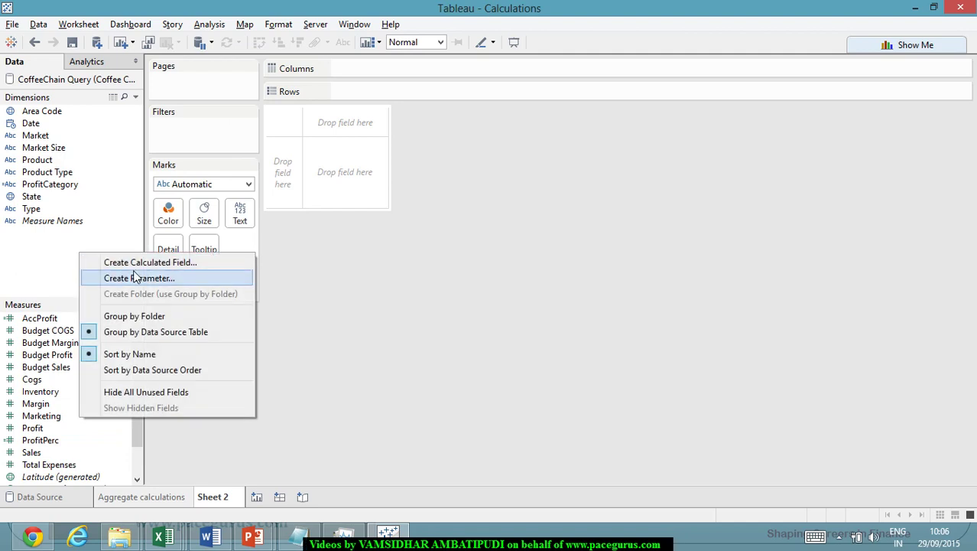
# - Create a parameter from Product Type: a String list of Coffee, Espresso, Herbal Tea and Tea
pyautogui.rightClick(61, 171)
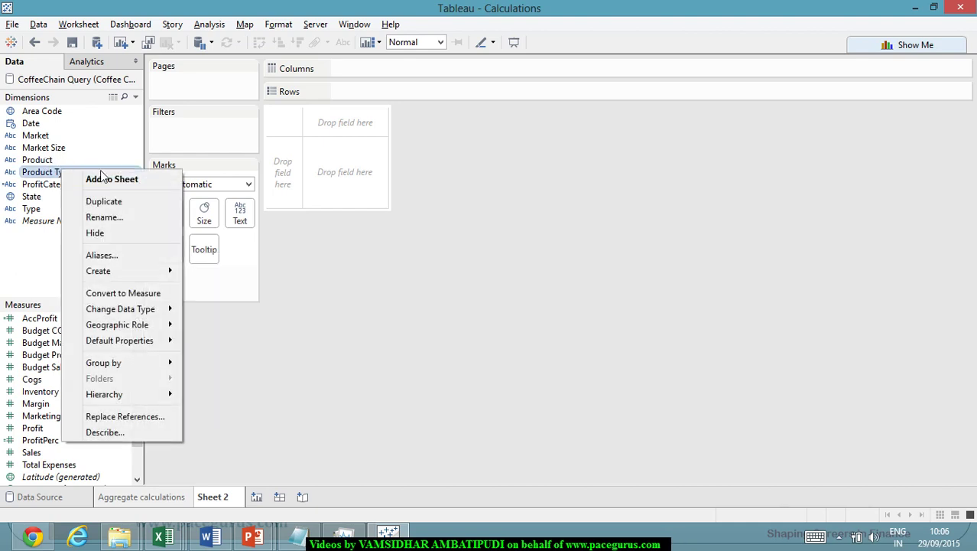
pyautogui.moveTo(159, 278)
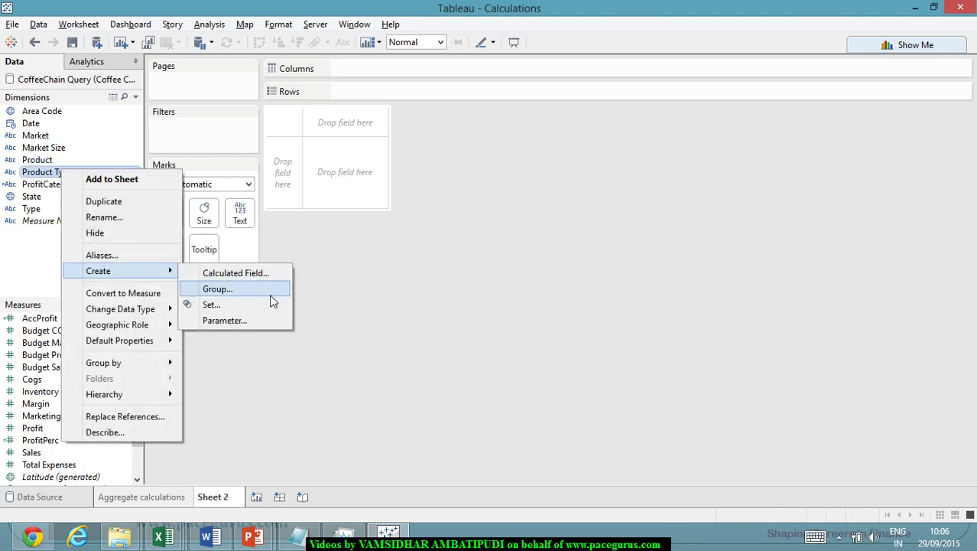
pyautogui.click(274, 318)
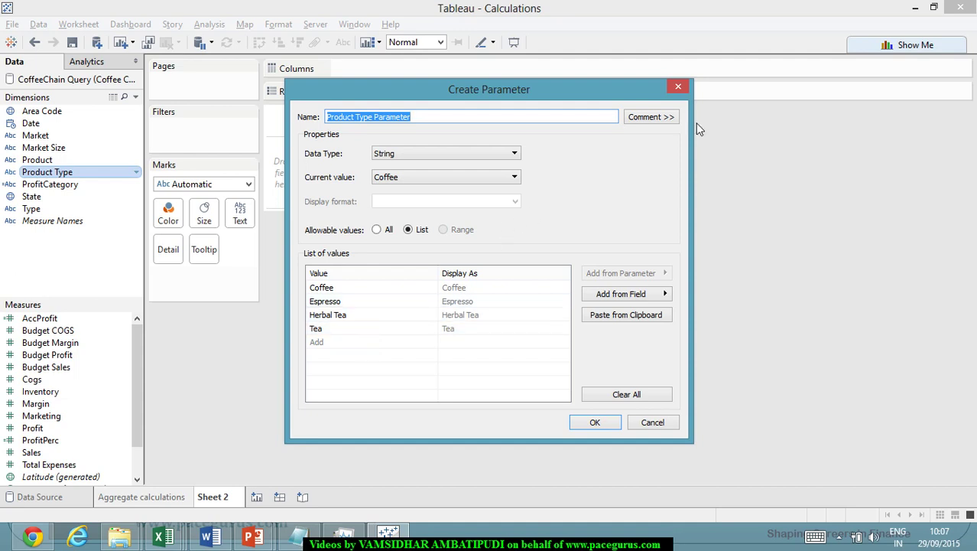
# - Close the Product Type draft, then open and cancel a Float Profit parameter ranging -638 to 778
pyautogui.click(682, 88)
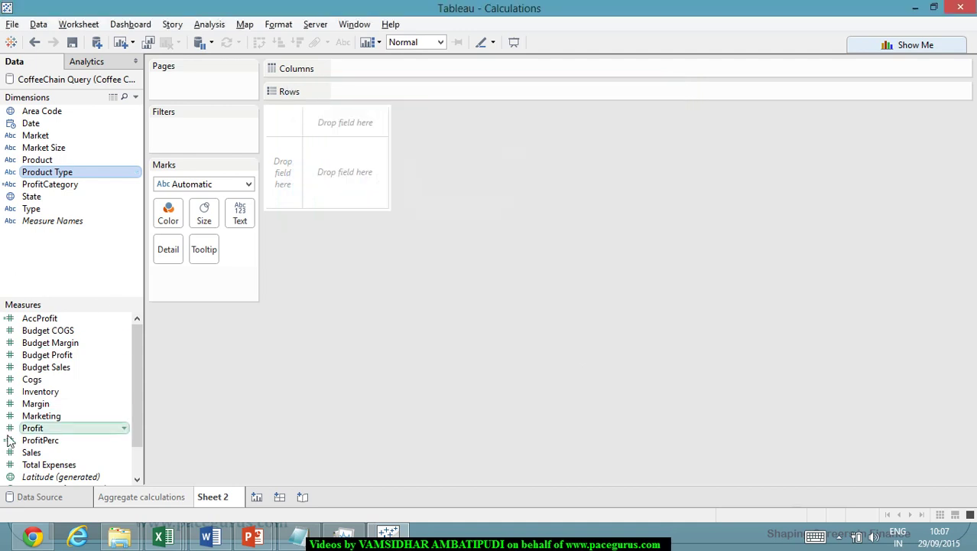
pyautogui.click(46, 430)
pyautogui.rightClick(46, 433)
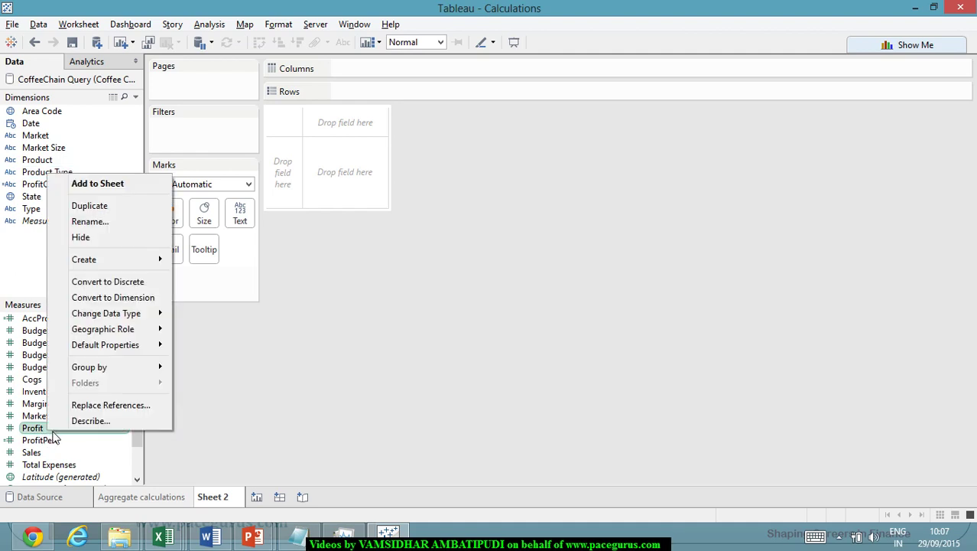
pyautogui.moveTo(139, 327)
pyautogui.moveTo(122, 259)
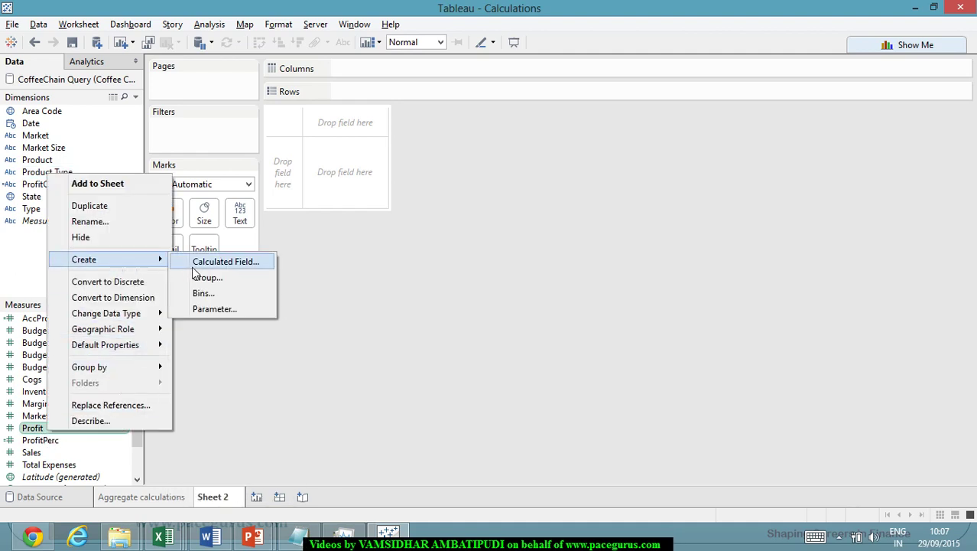
pyautogui.click(205, 306)
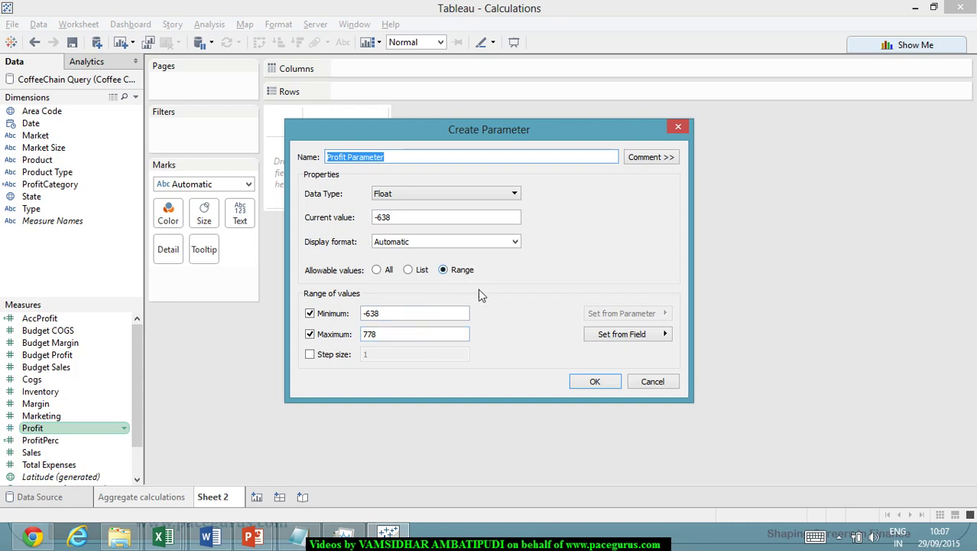
pyautogui.click(651, 380)
pyautogui.rightClick(42, 273)
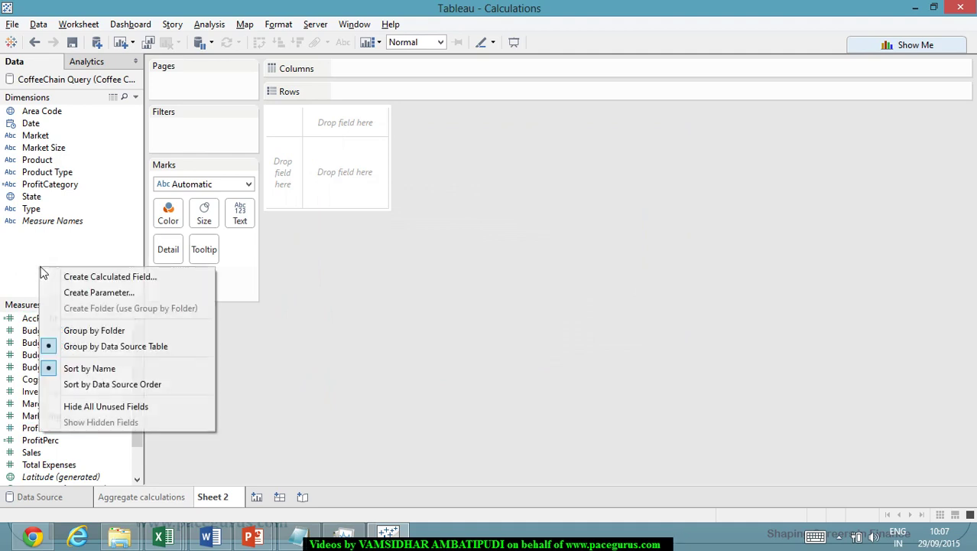
pyautogui.click(115, 291)
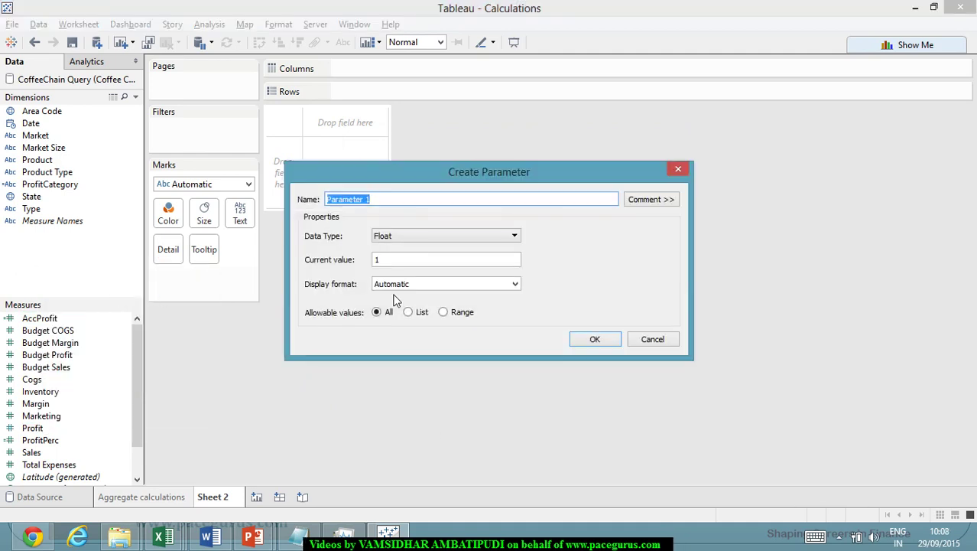
pyautogui.click(653, 341)
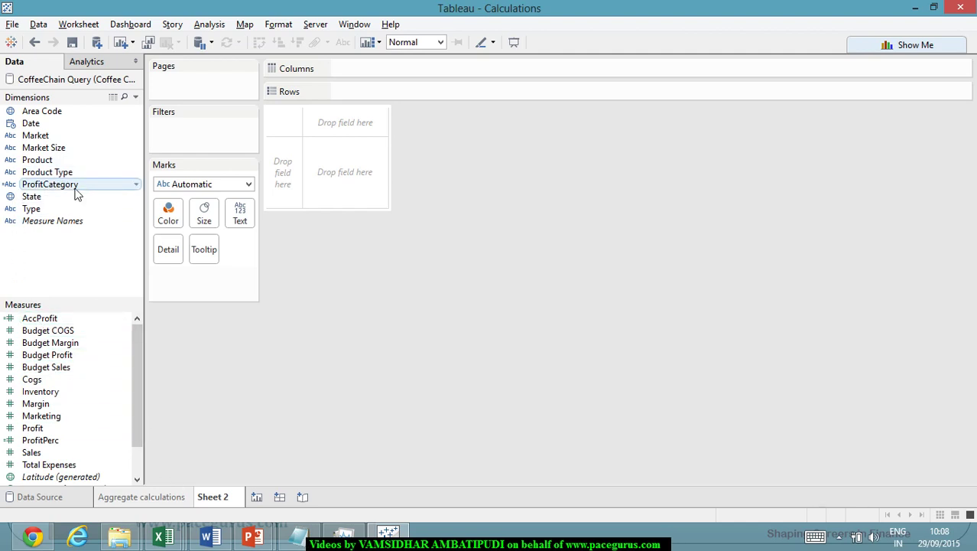
# - Create a Product Parameter from Product, keeping String as data type and Amaretto as current value
pyautogui.rightClick(83, 165)
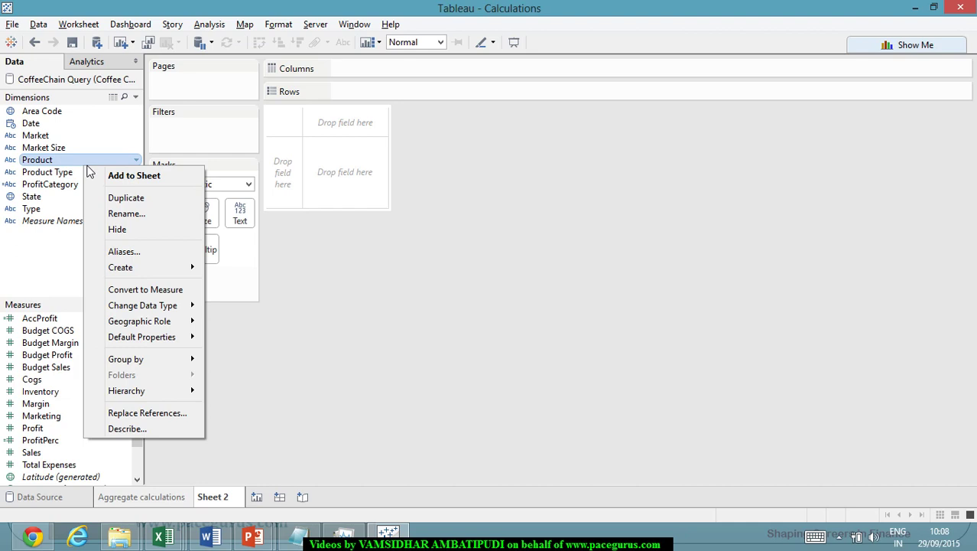
pyautogui.moveTo(195, 268)
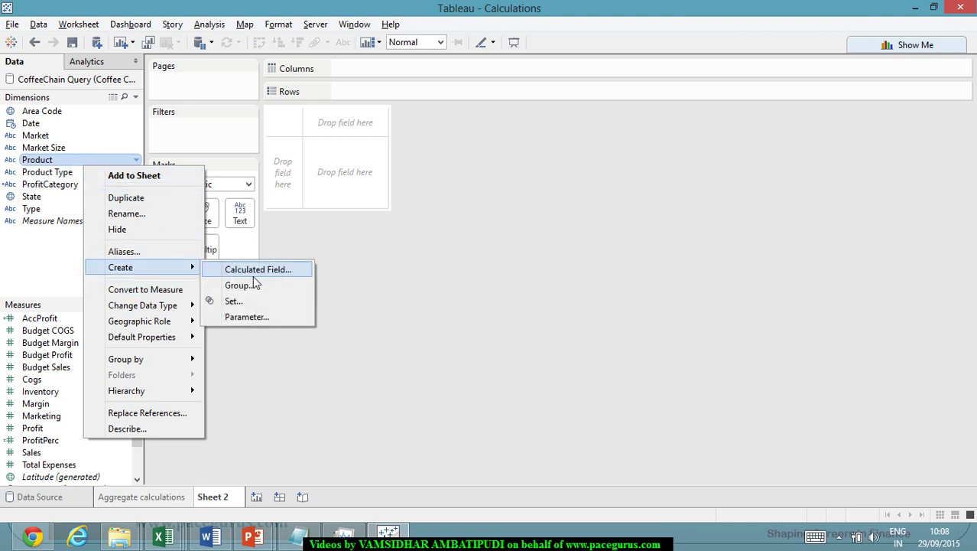
pyautogui.click(261, 316)
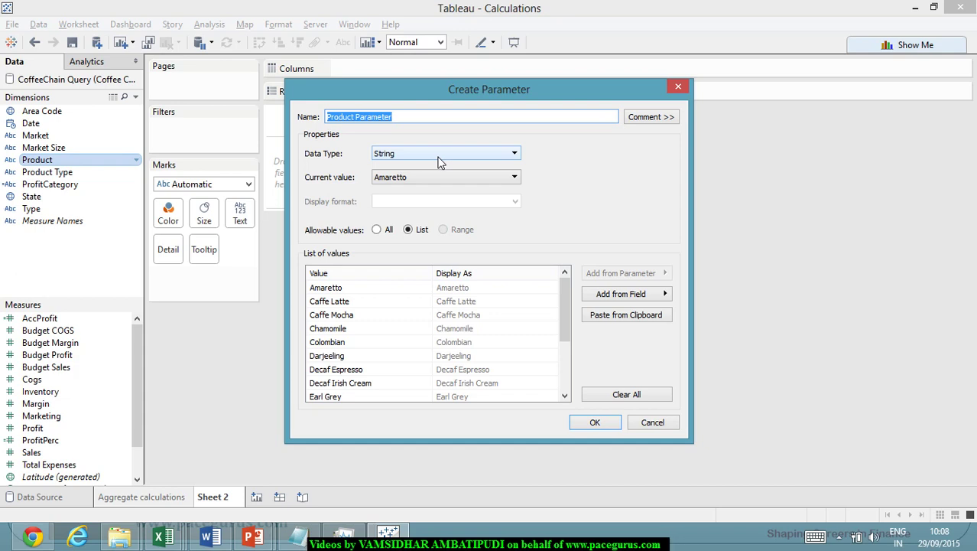
pyautogui.click(441, 157)
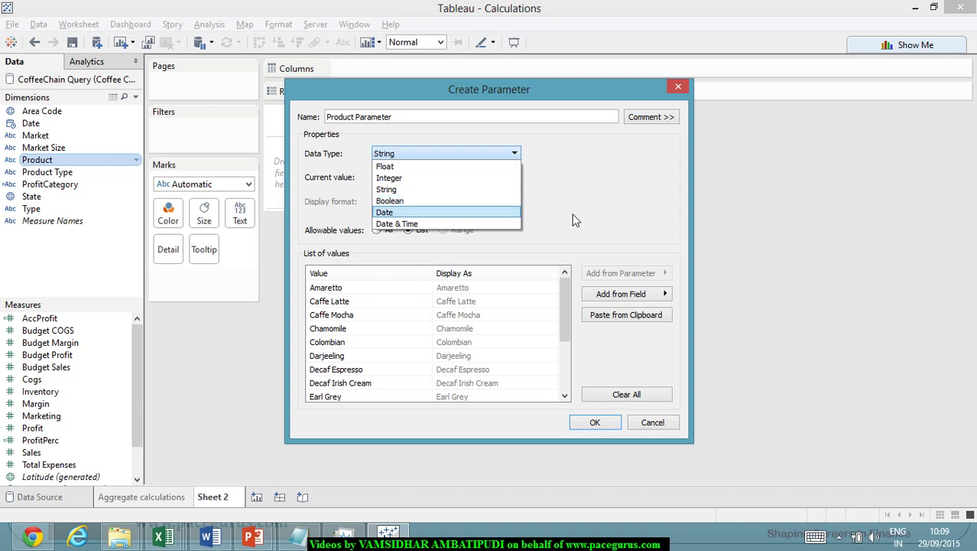
pyautogui.click(729, 193)
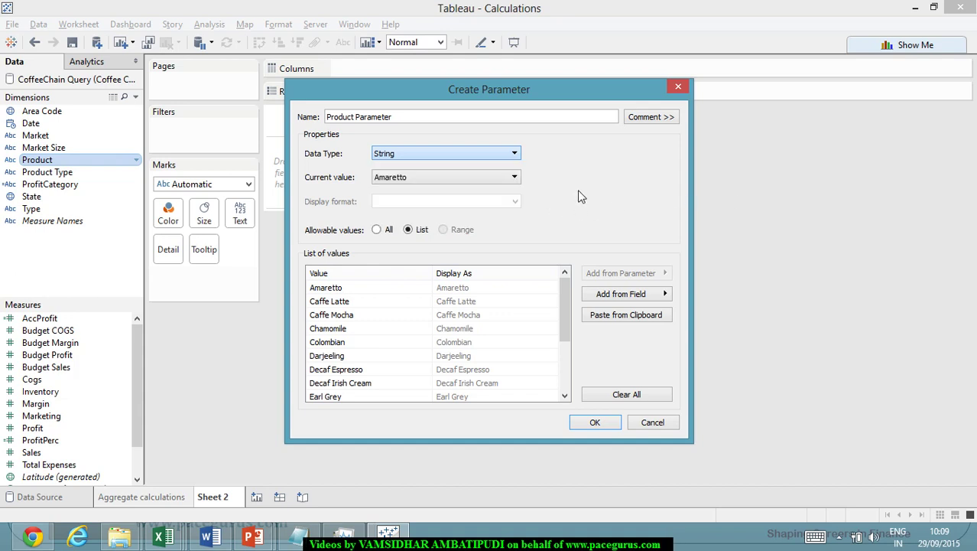
pyautogui.click(467, 176)
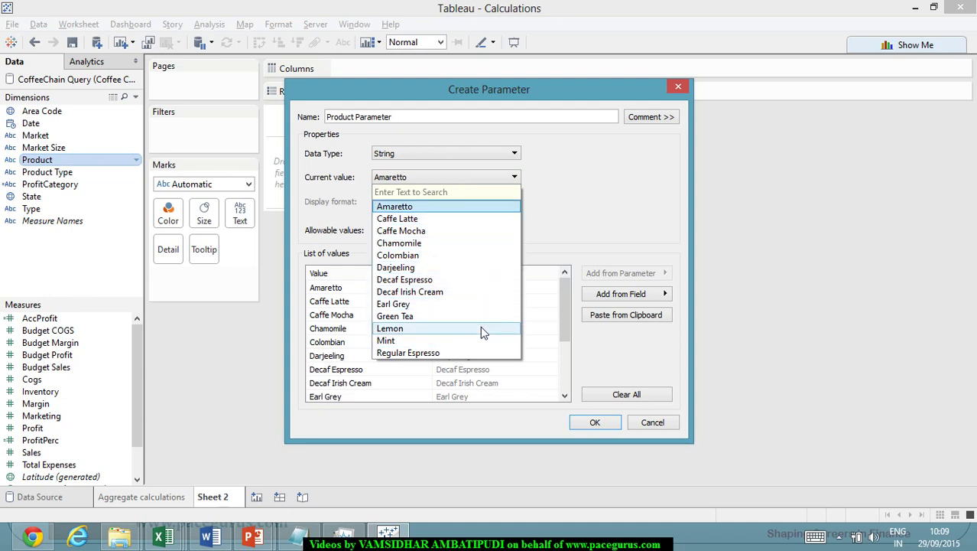
pyautogui.click(587, 214)
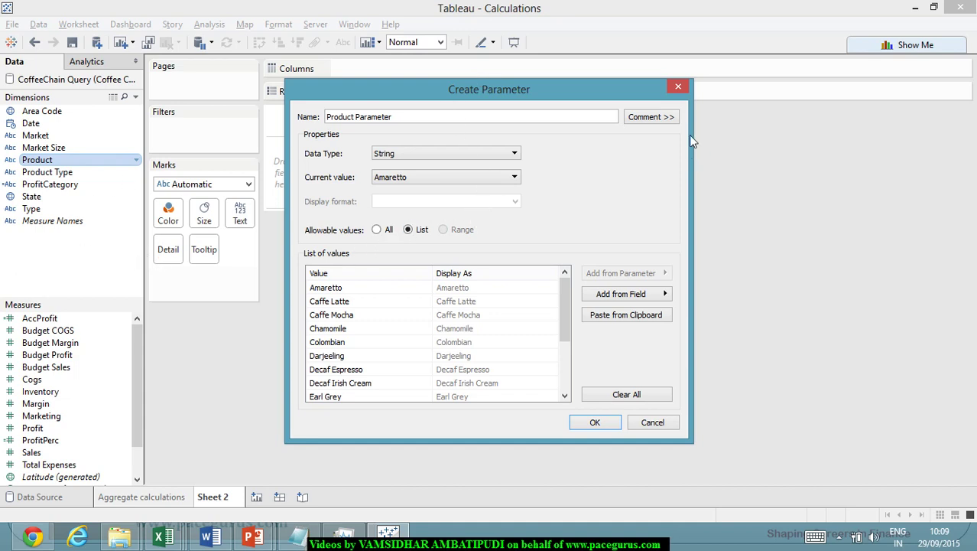
# - Discard the Product draft and start a new parameter from the ProfitPerc measure
pyautogui.click(678, 86)
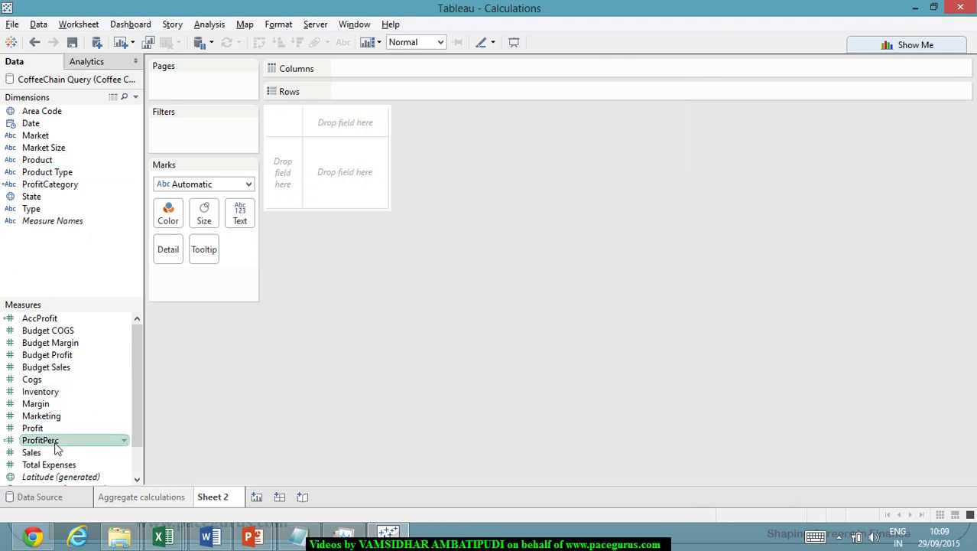
pyautogui.rightClick(42, 440)
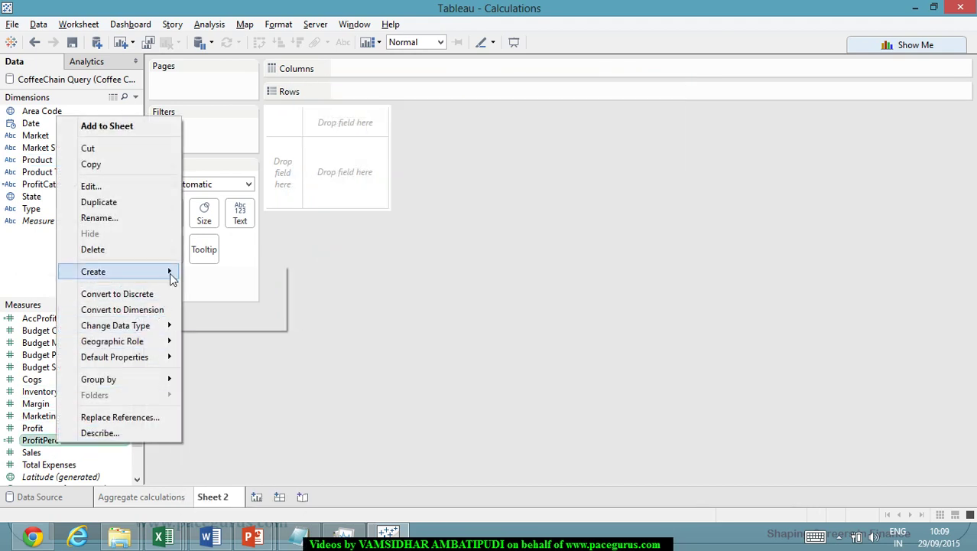
pyautogui.moveTo(172, 272)
pyautogui.click(243, 323)
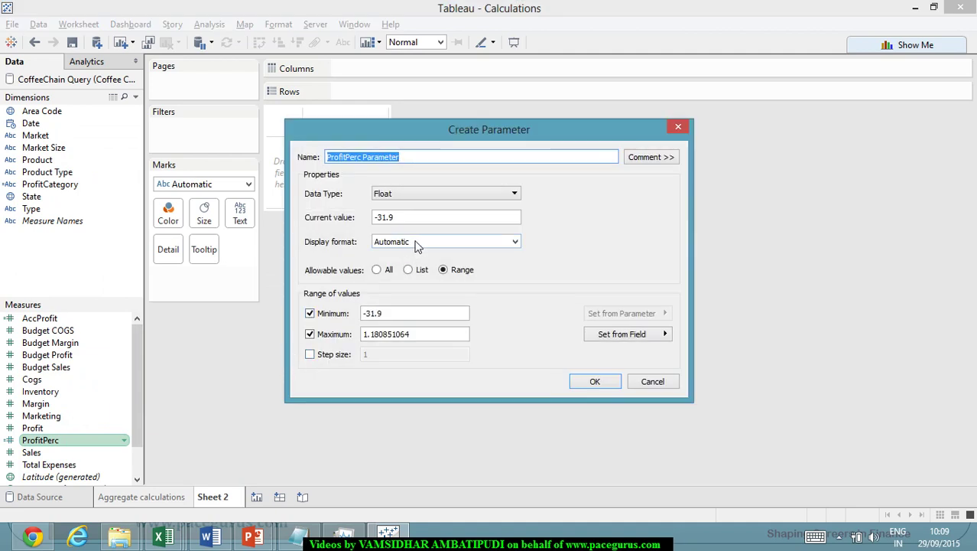
# - Keep the Automatic display format and switch allowable values from All to List
pyautogui.click(416, 244)
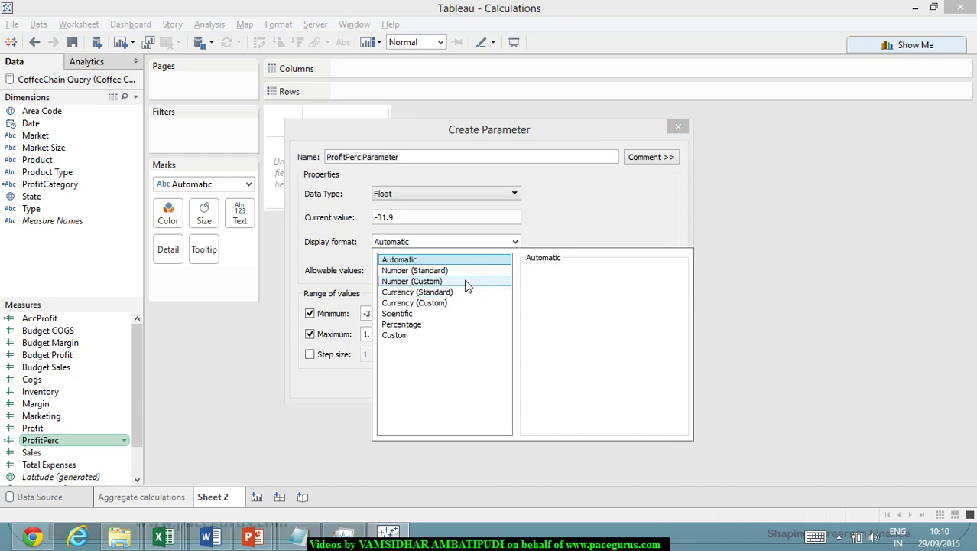
pyautogui.press('Escape')
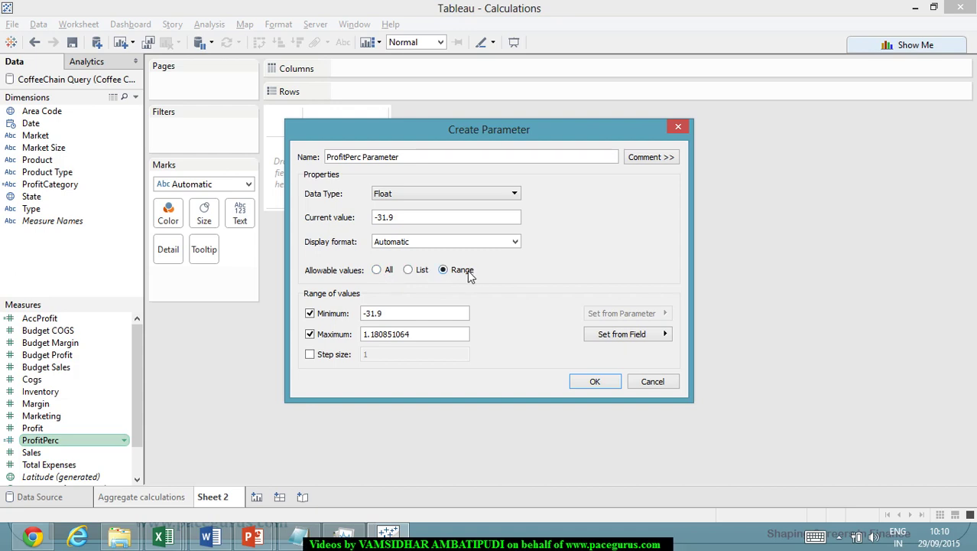
pyautogui.click(385, 272)
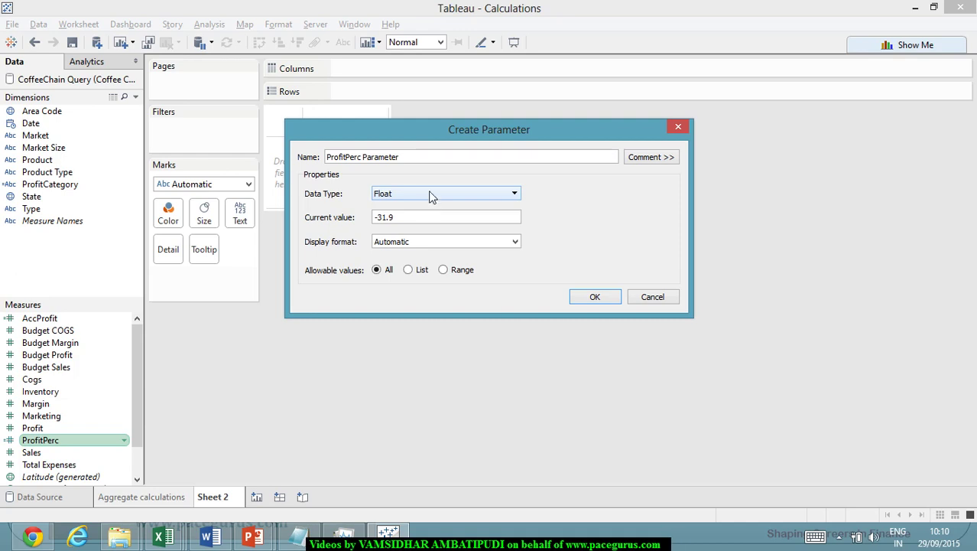
pyautogui.click(408, 269)
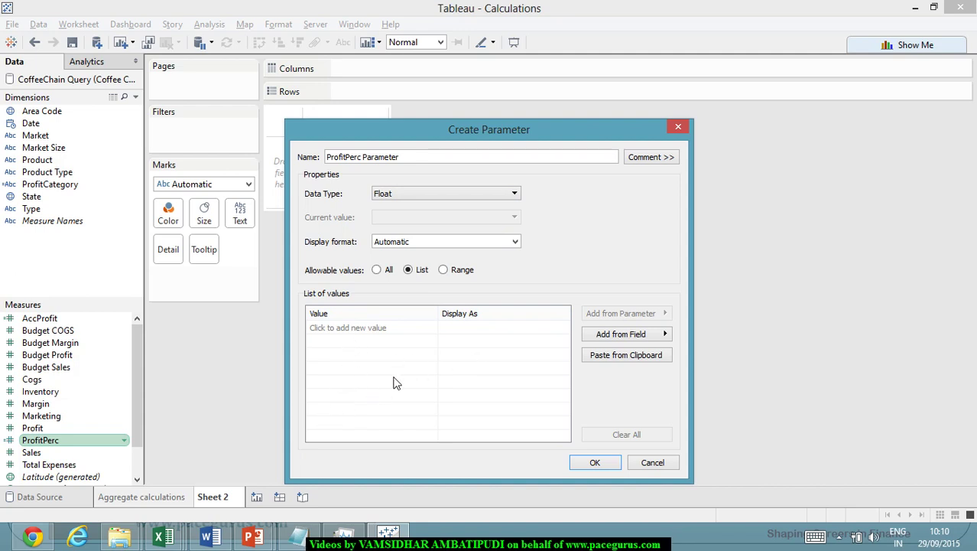
pyautogui.click(655, 340)
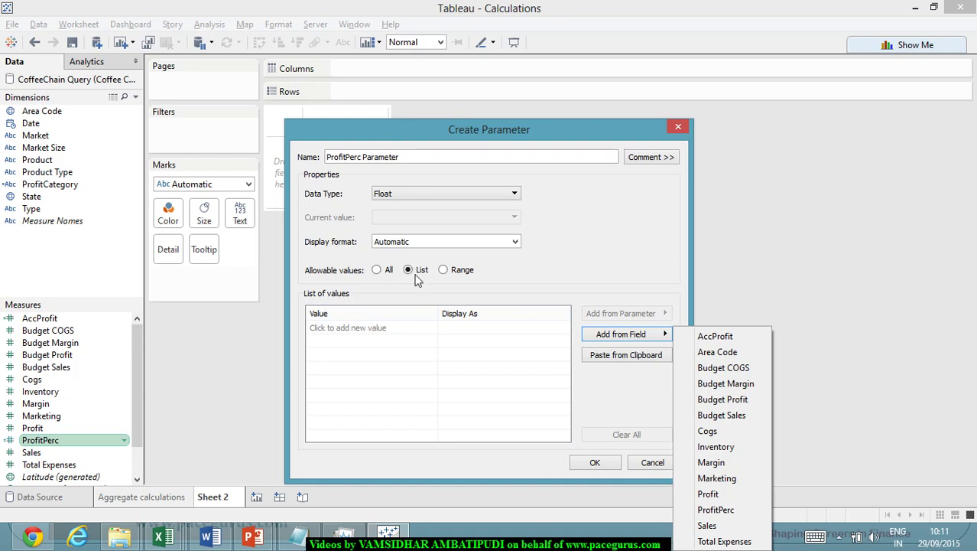
pyautogui.click(456, 276)
pyautogui.click(458, 277)
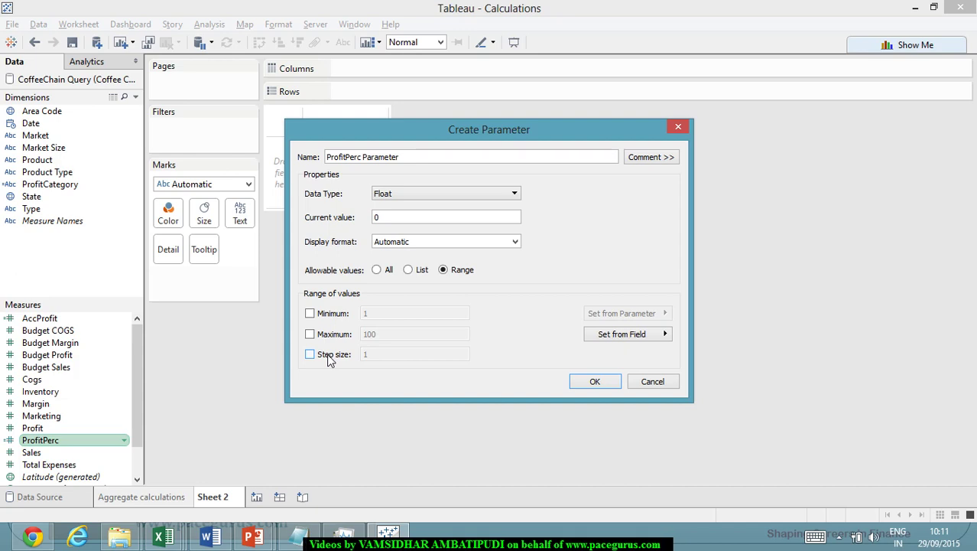
pyautogui.click(650, 336)
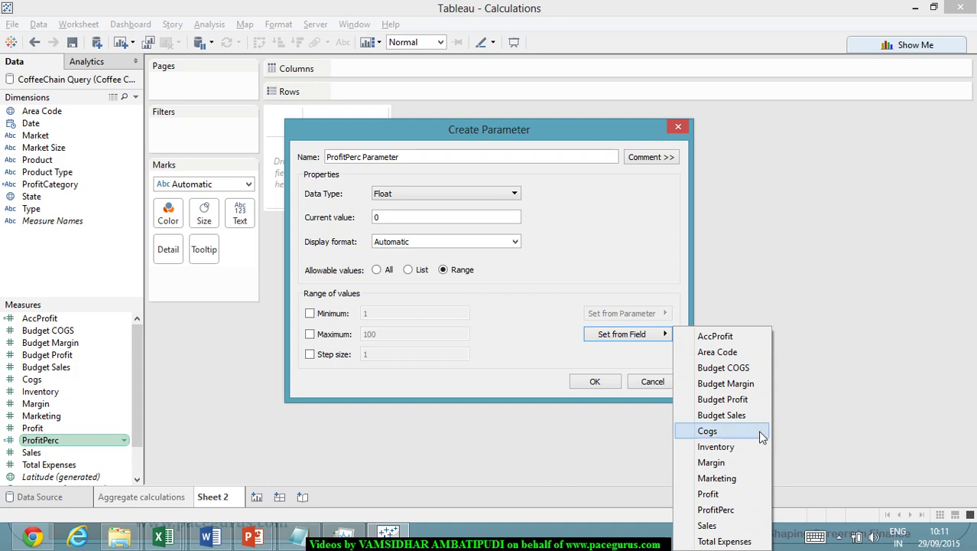
pyautogui.click(408, 269)
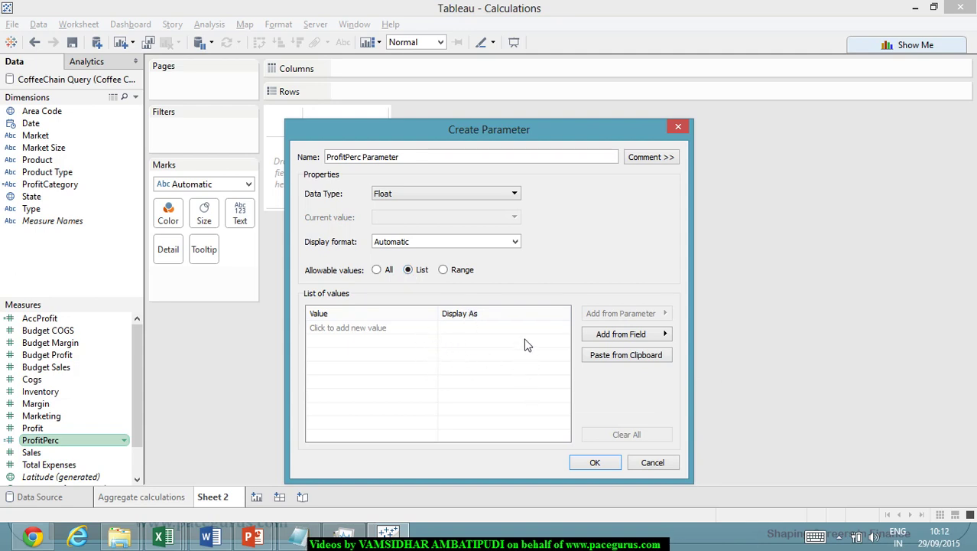
pyautogui.click(352, 328)
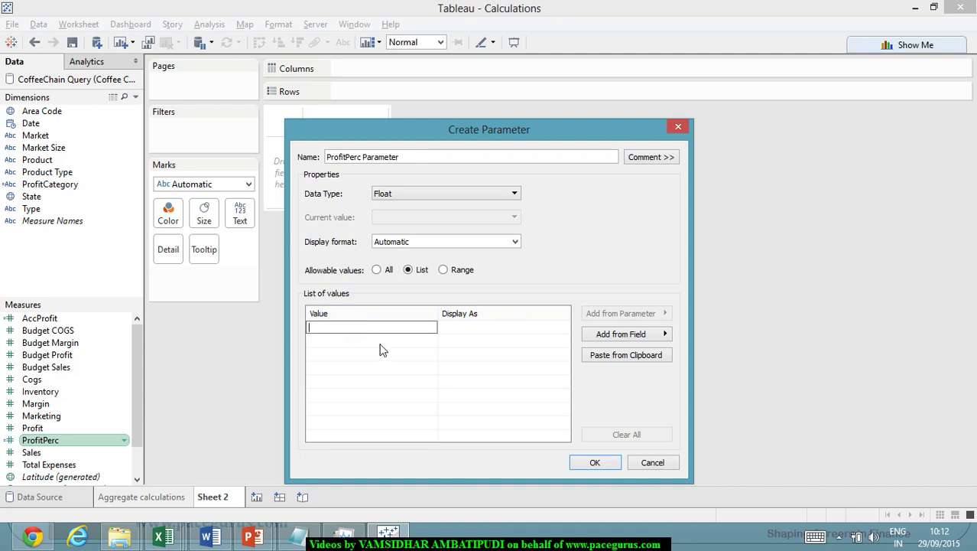
pyautogui.click(306, 327)
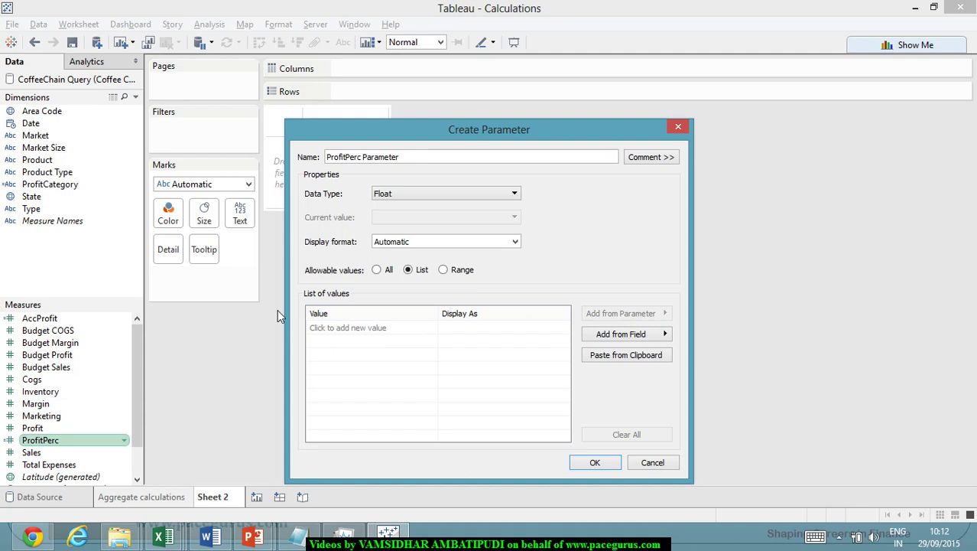
# - Discard the ProfitPerc draft and save a Market Parameter listing Central, East, South and West
pyautogui.click(678, 126)
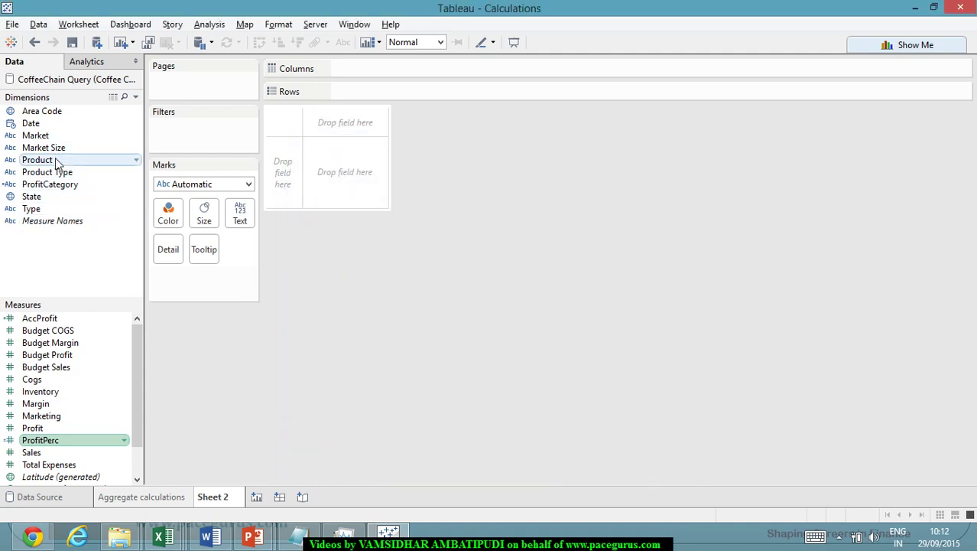
pyautogui.rightClick(56, 161)
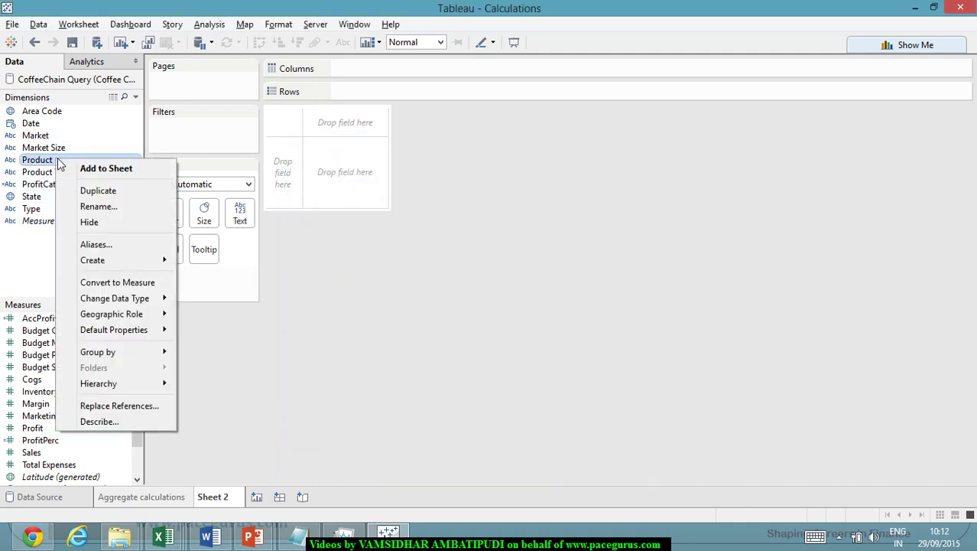
pyautogui.click(40, 173)
pyautogui.rightClick(40, 173)
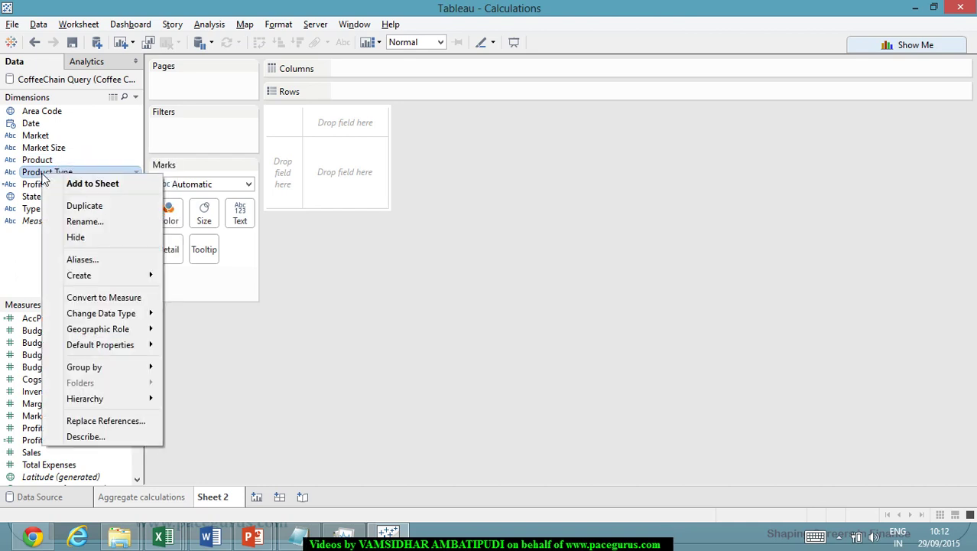
pyautogui.click(40, 136)
pyautogui.rightClick(40, 136)
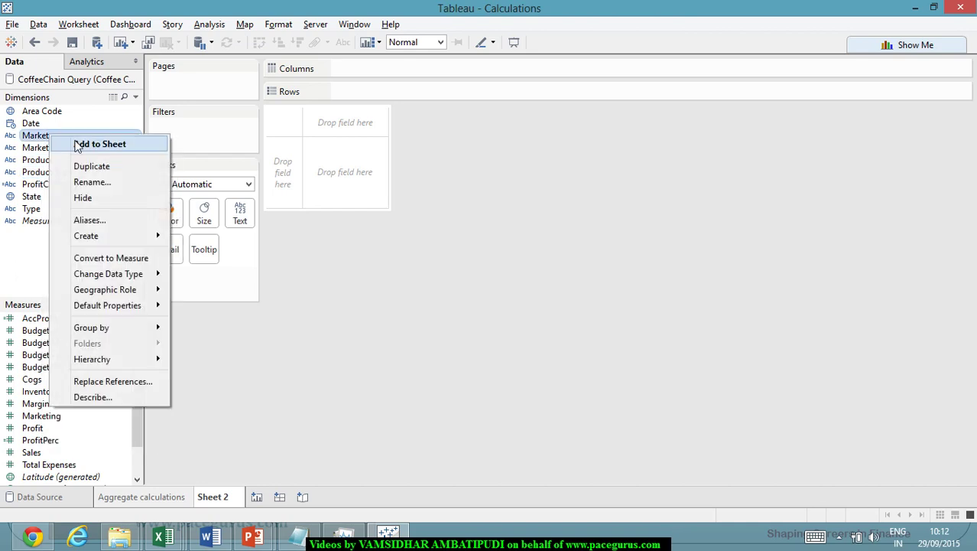
pyautogui.moveTo(115, 236)
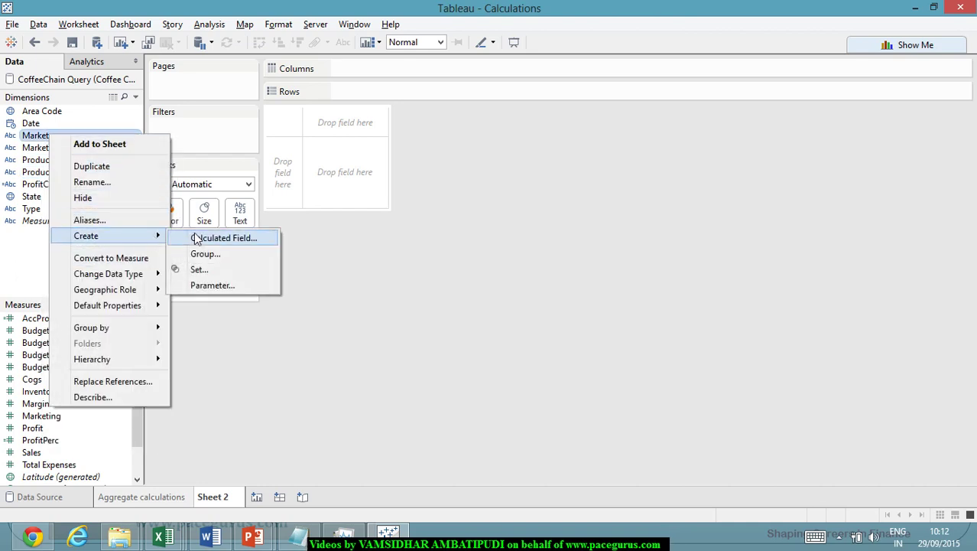
pyautogui.click(242, 284)
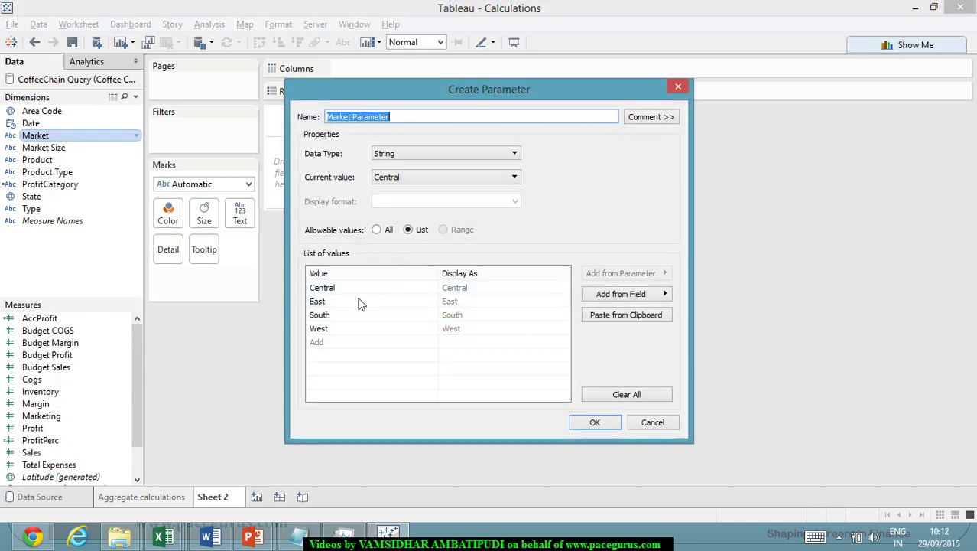
pyautogui.click(594, 423)
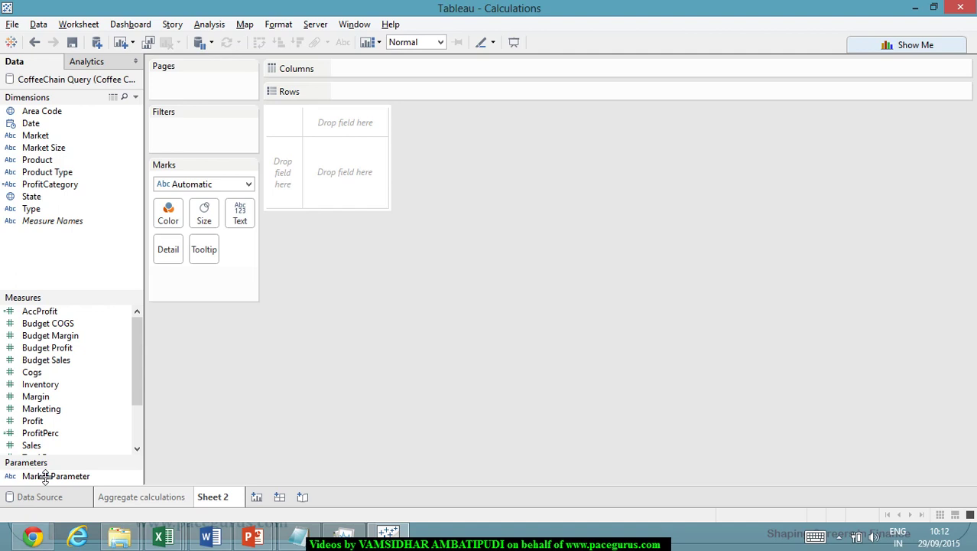
pyautogui.click(42, 476)
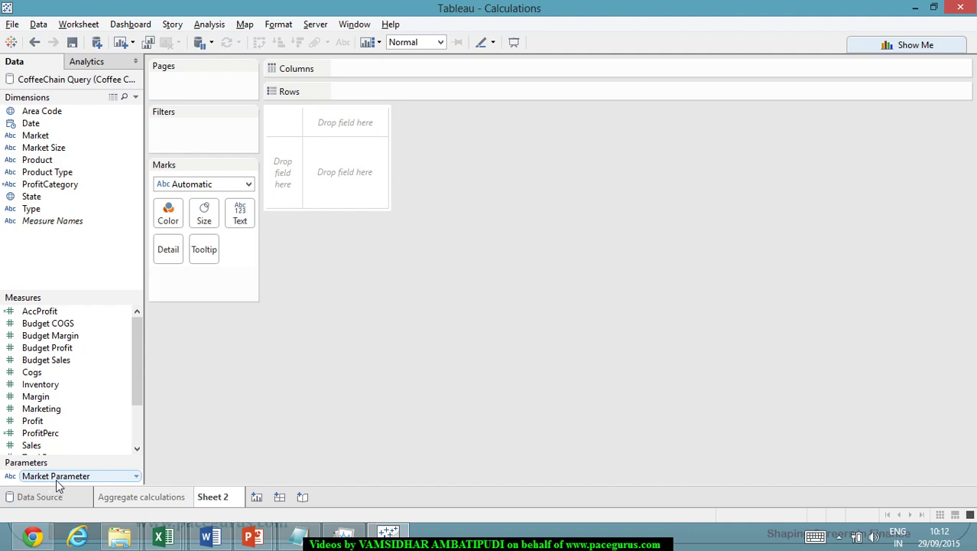
# - Show the Market Parameter control beside the view, leaving it set to Central
pyautogui.rightClick(55, 479)
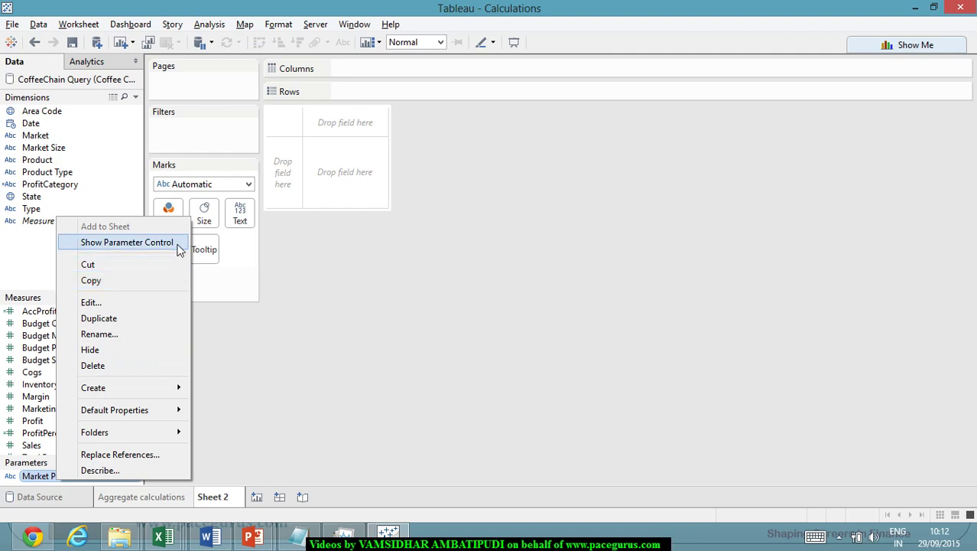
pyautogui.click(127, 243)
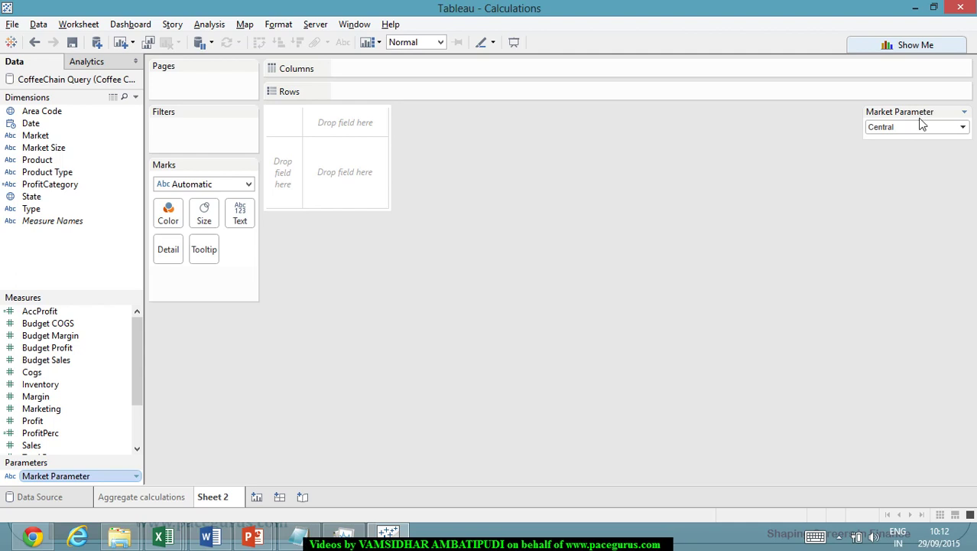
pyautogui.click(963, 127)
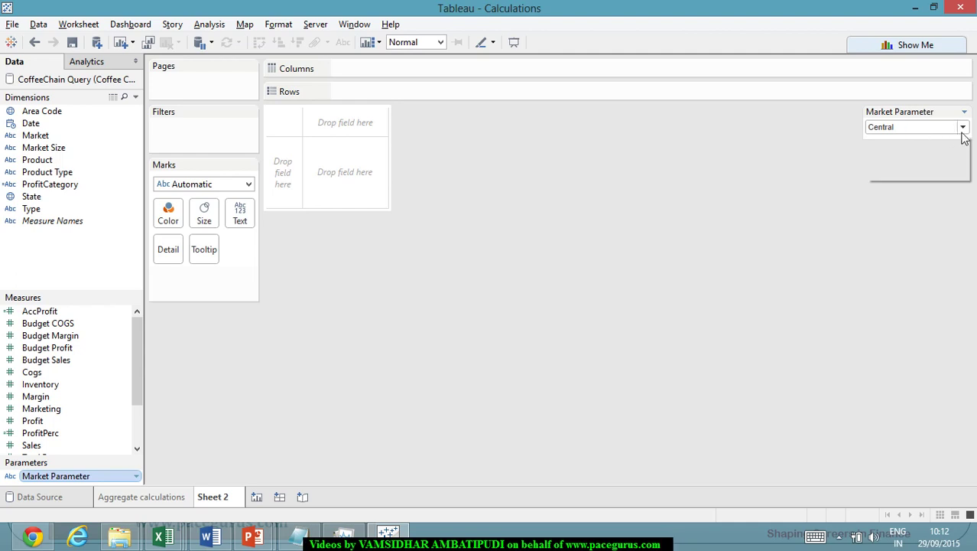
pyautogui.click(964, 138)
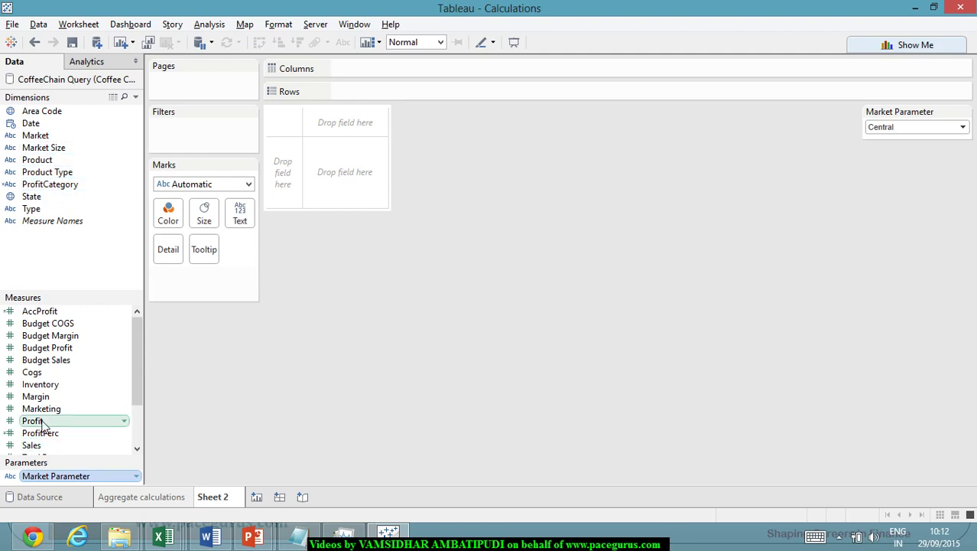
# - Remove ProfitPerc from the view and plot Sales on Rows against Profit on Columns
pyautogui.moveTo(46, 433); pyautogui.dragTo(338, 194)
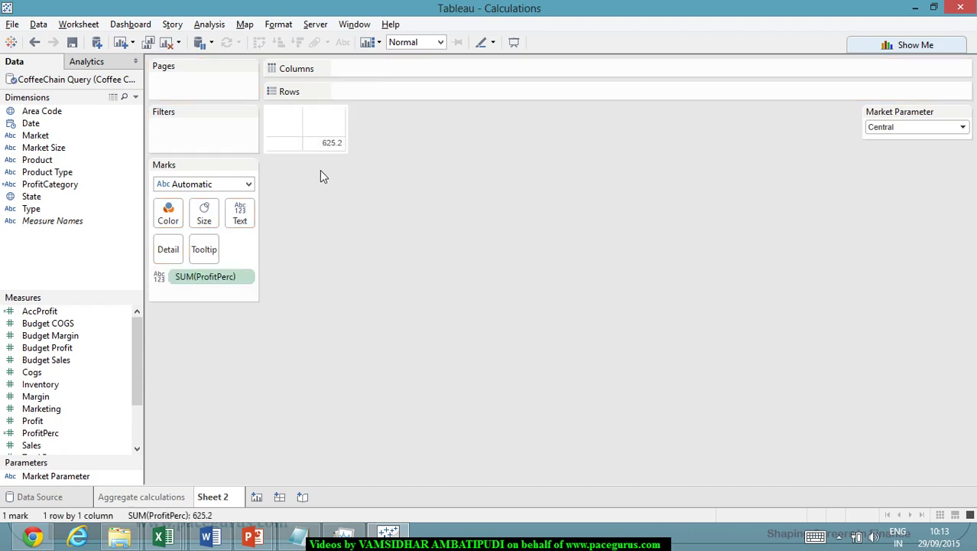
pyautogui.moveTo(333, 152)
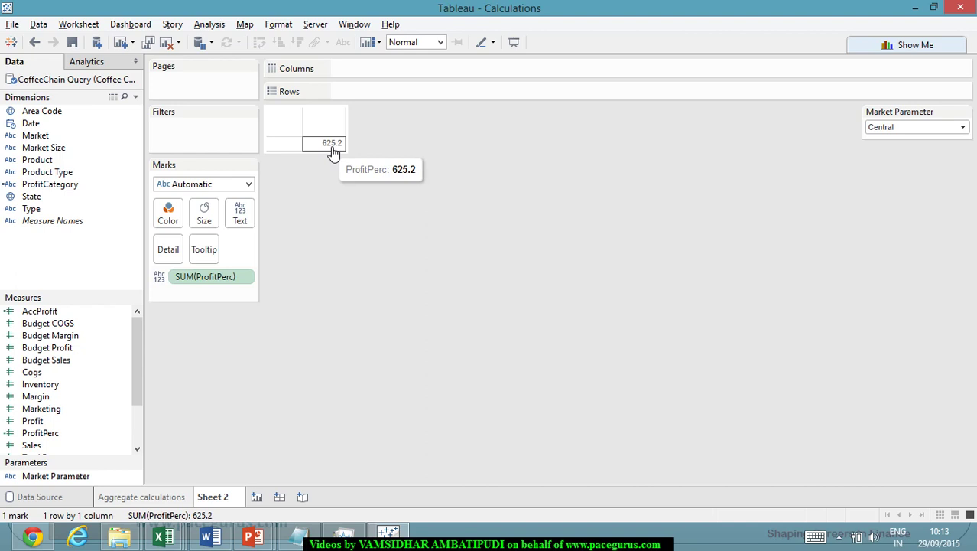
pyautogui.click(241, 278)
pyautogui.click(65, 405)
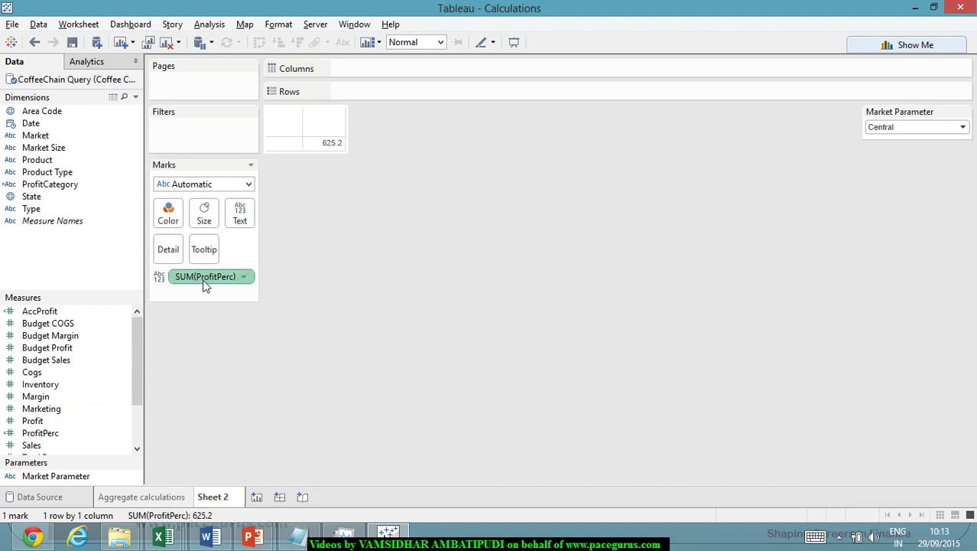
pyautogui.moveTo(207, 283); pyautogui.dragTo(73, 379)
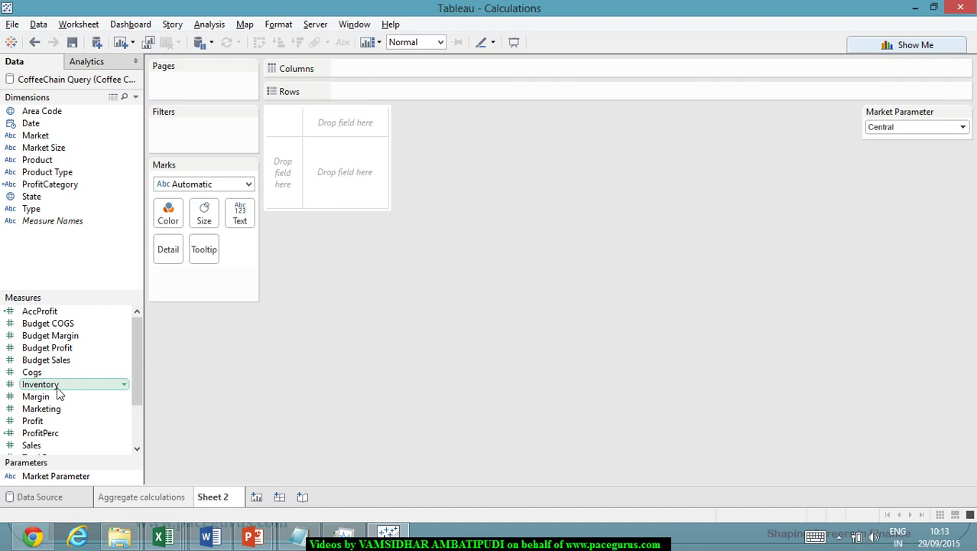
pyautogui.click(48, 446)
pyautogui.moveTo(45, 445); pyautogui.dragTo(386, 96)
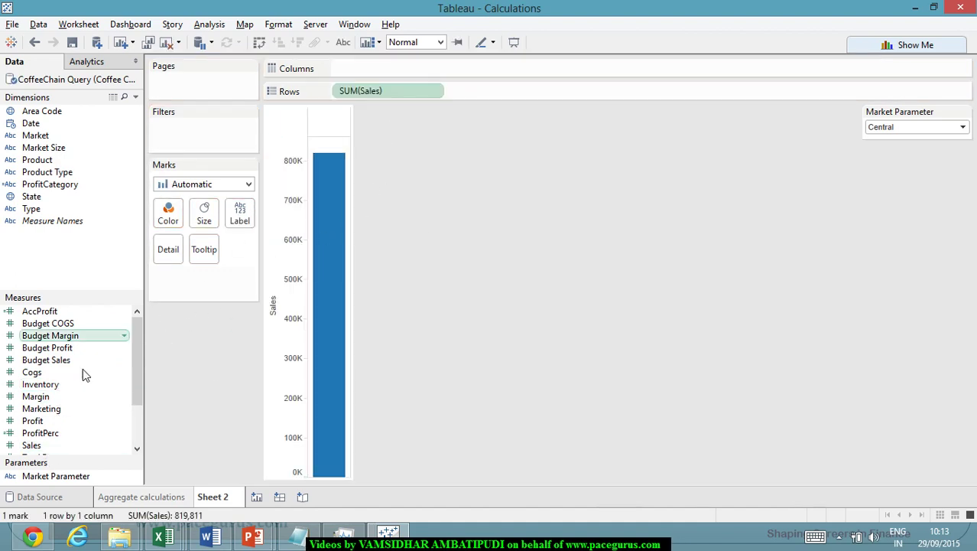
pyautogui.moveTo(35, 426); pyautogui.dragTo(435, 74)
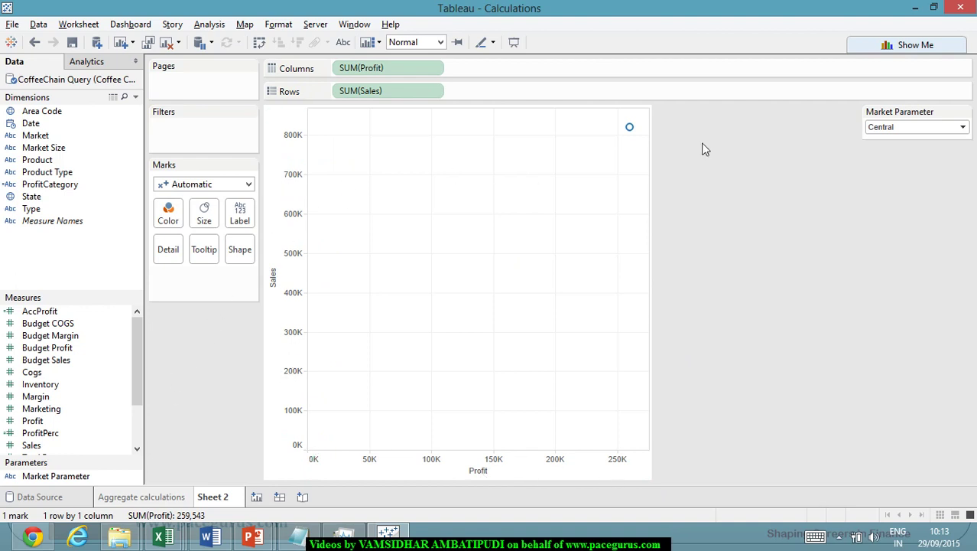
# - Set the Market Parameter to East, undoing a trial move of its card above the chart
pyautogui.click(962, 128)
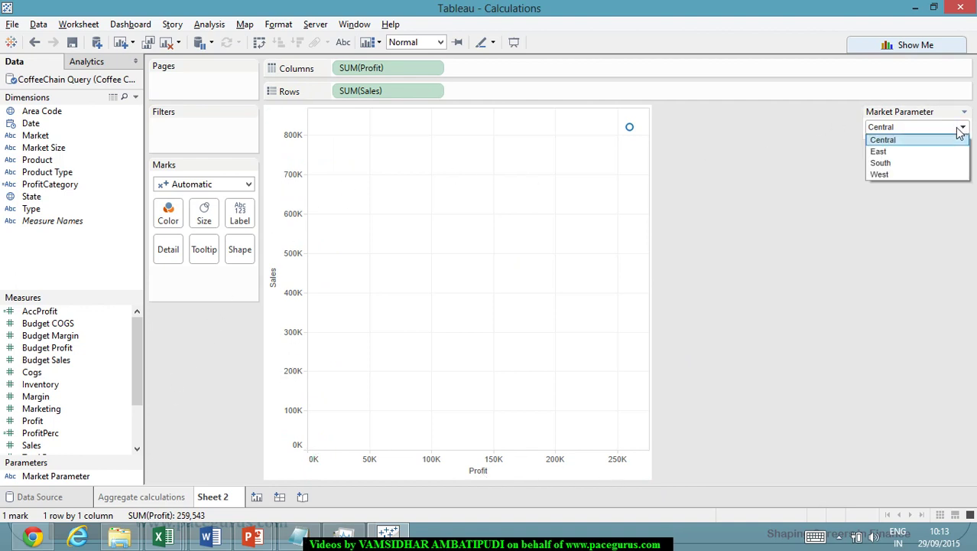
pyautogui.click(921, 150)
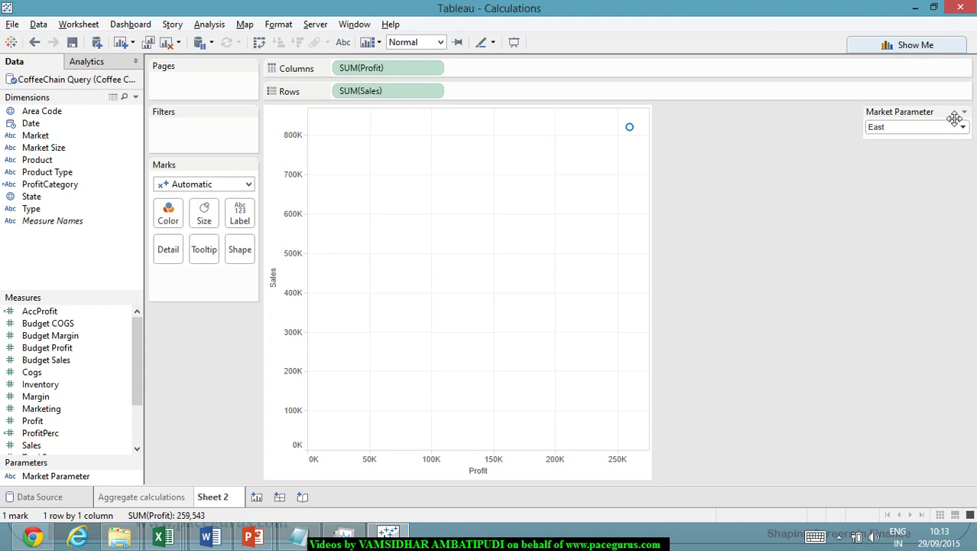
pyautogui.moveTo(954, 117); pyautogui.dragTo(561, 157)
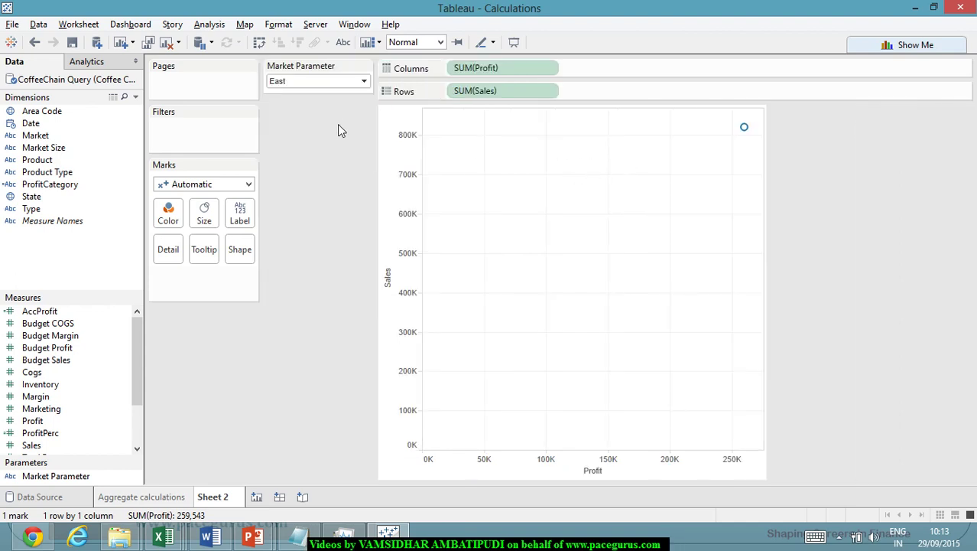
pyautogui.click(325, 81)
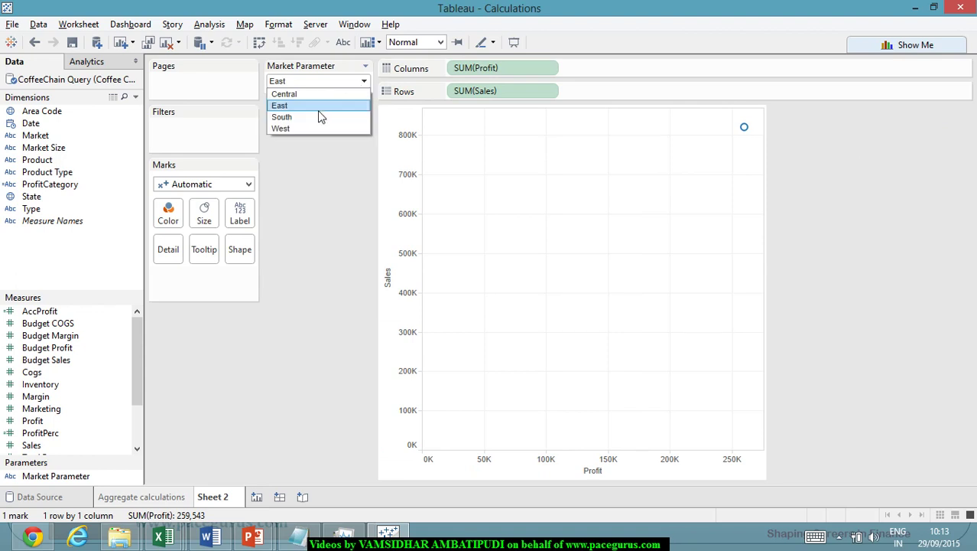
pyautogui.click(336, 81)
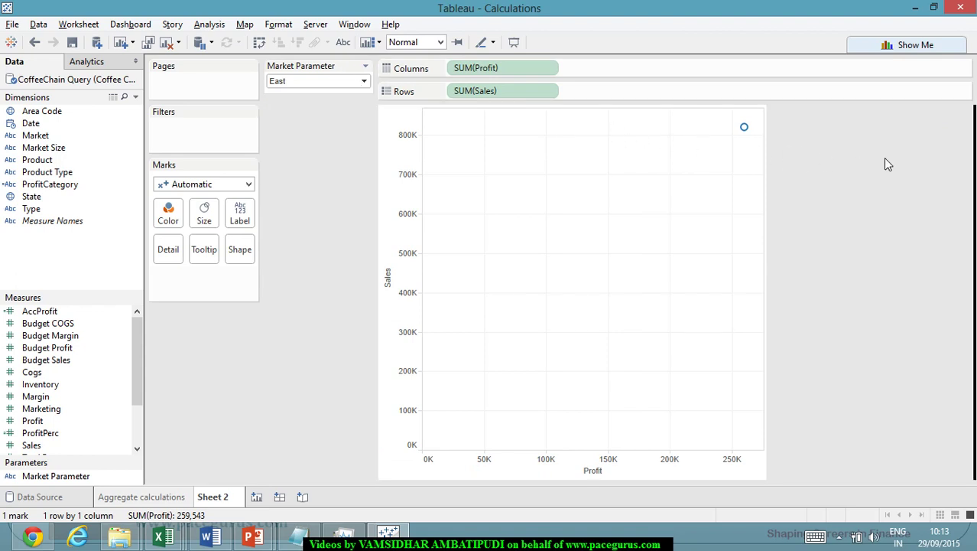
pyautogui.hotkey('ctrl', 'z')
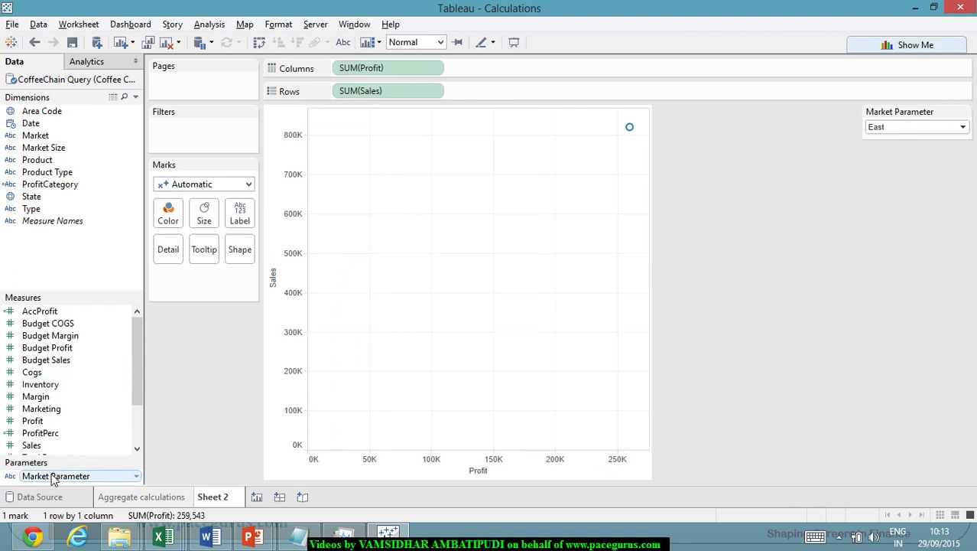
# - Add Market Parameter to the Marks card, first on Color and then on Detail
pyautogui.moveTo(56, 478); pyautogui.dragTo(167, 224)
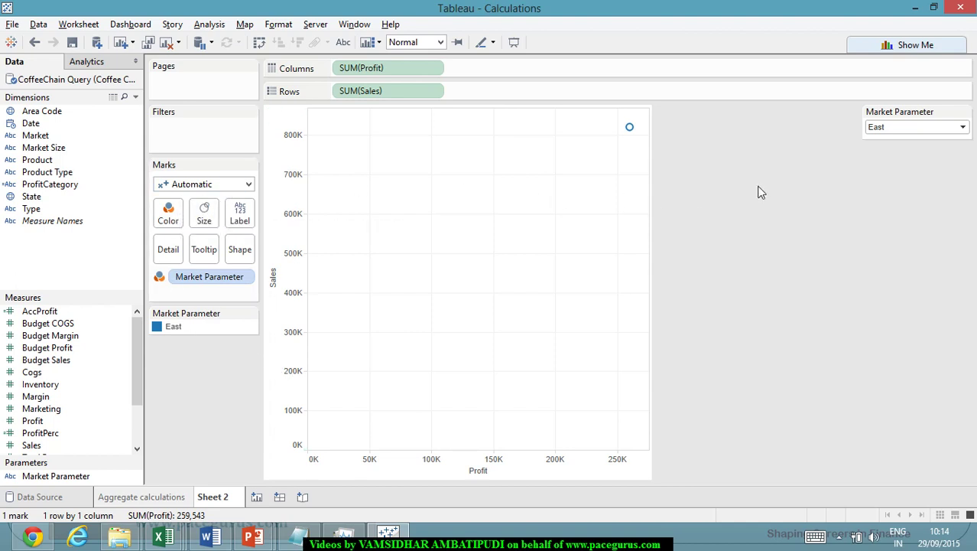
pyautogui.click(898, 126)
pyautogui.click(888, 141)
pyautogui.moveTo(197, 285); pyautogui.dragTo(180, 260)
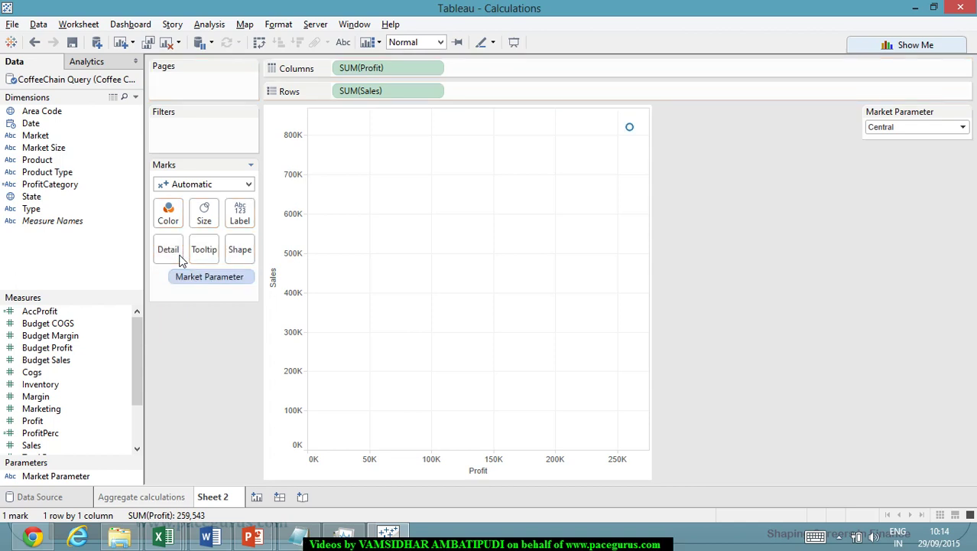
pyautogui.moveTo(186, 280); pyautogui.dragTo(207, 275)
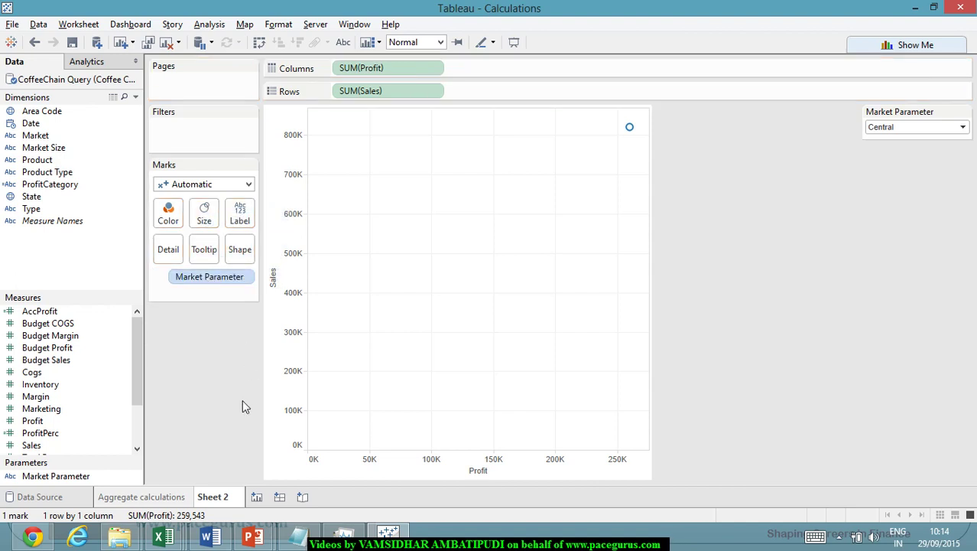
# - Switch the Market Parameter to East and then to South
pyautogui.click(951, 130)
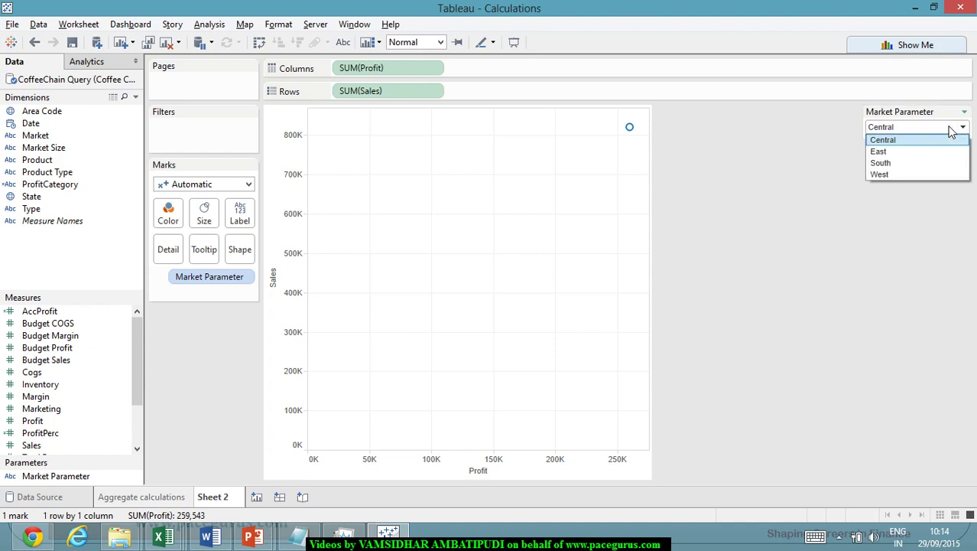
pyautogui.click(922, 156)
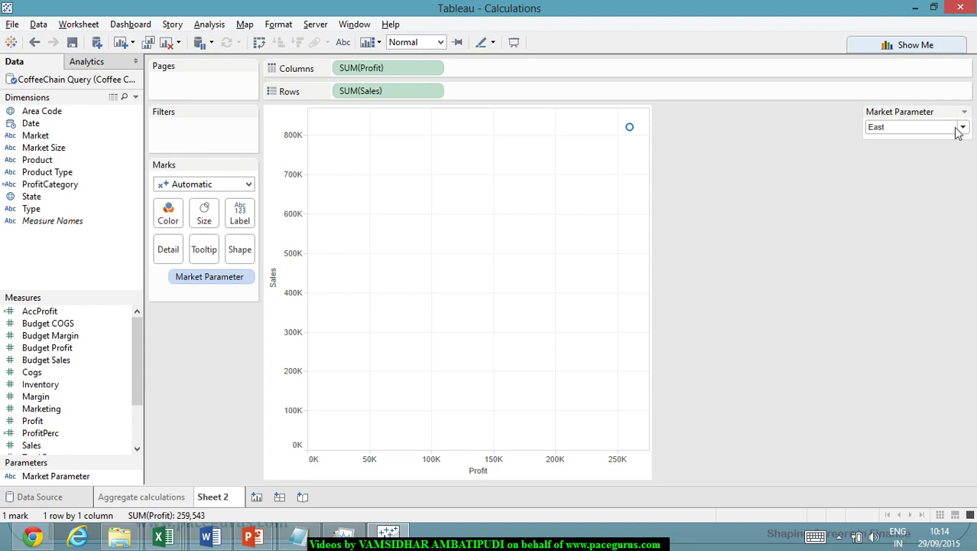
pyautogui.click(959, 130)
pyautogui.click(930, 160)
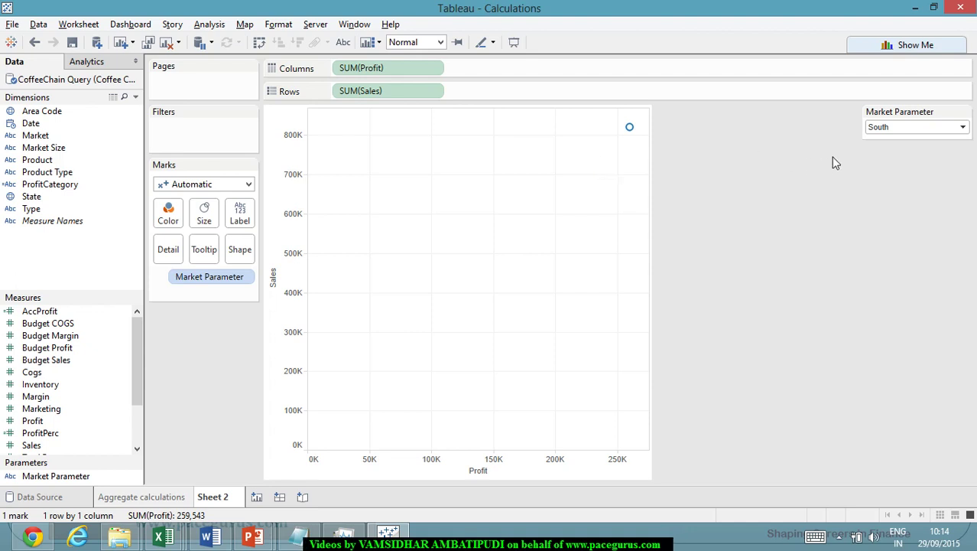
pyautogui.click(964, 111)
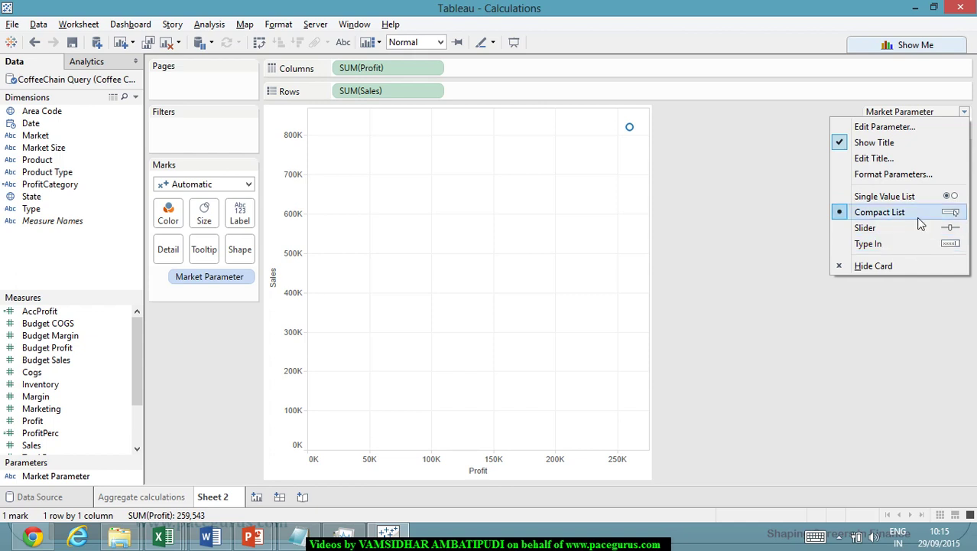
# - Display the Market Parameter as a Single Value List of radio buttons and select Central
pyautogui.click(779, 130)
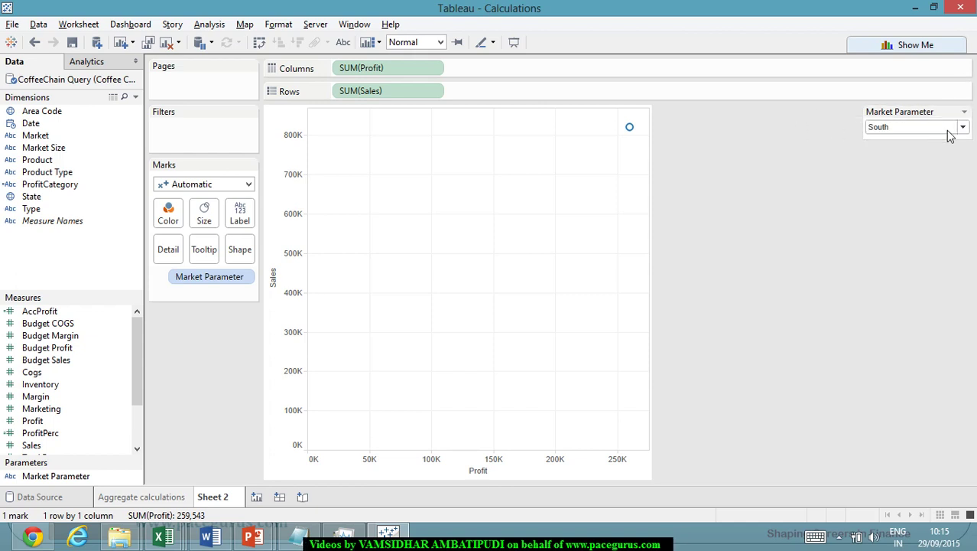
pyautogui.click(964, 112)
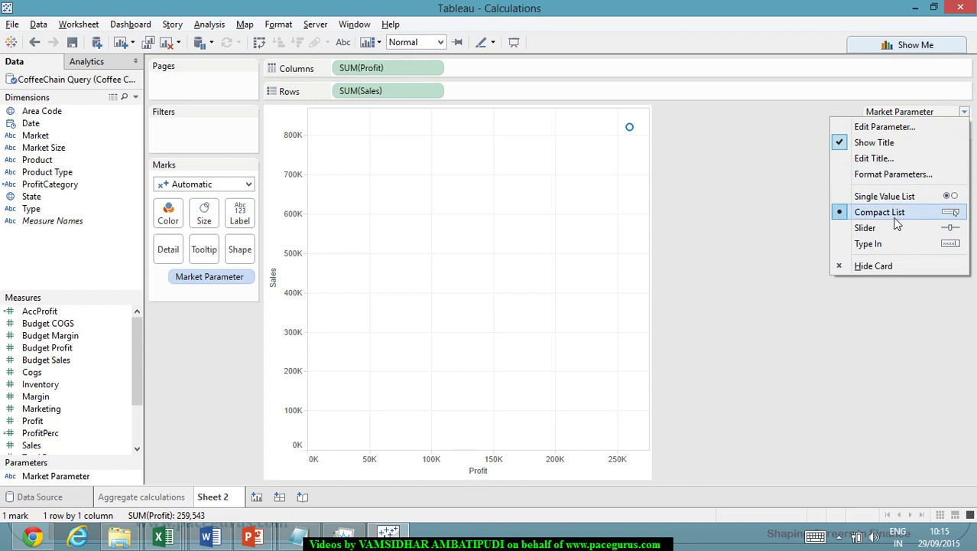
pyautogui.click(915, 200)
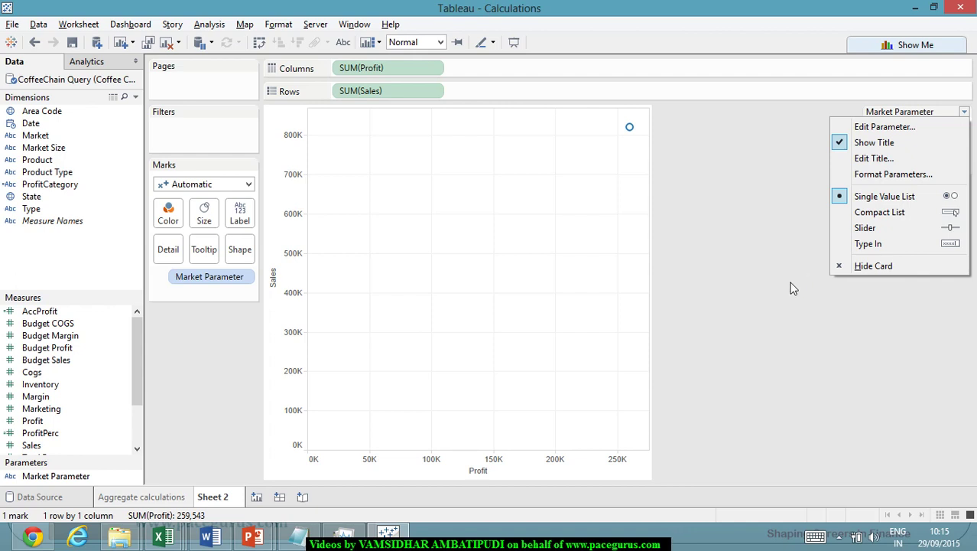
pyautogui.click(801, 269)
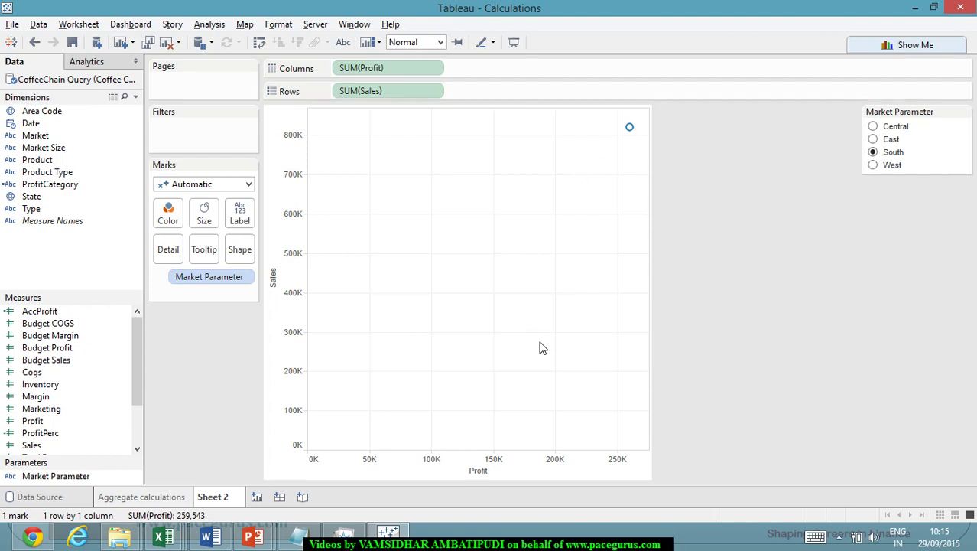
pyautogui.click(874, 127)
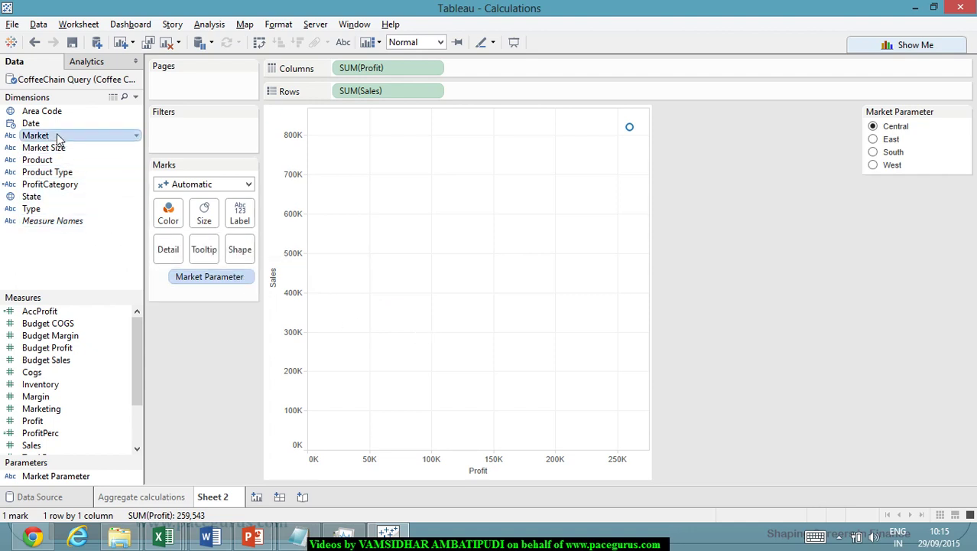
# - Put Market on Color for four marks, then select East, South and West in the parameter
pyautogui.moveTo(58, 136); pyautogui.dragTo(168, 212)
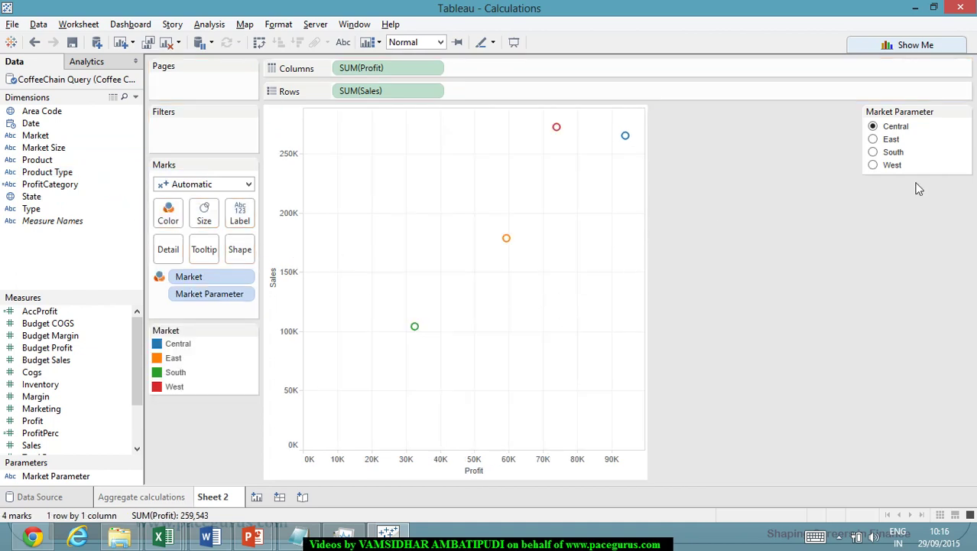
pyautogui.click(874, 140)
pyautogui.click(874, 153)
pyautogui.click(873, 165)
pyautogui.click(873, 127)
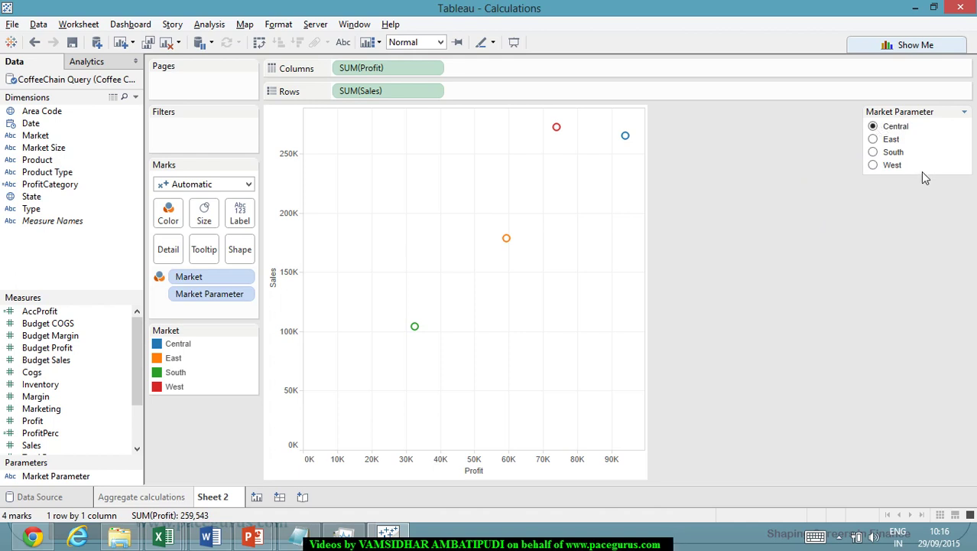